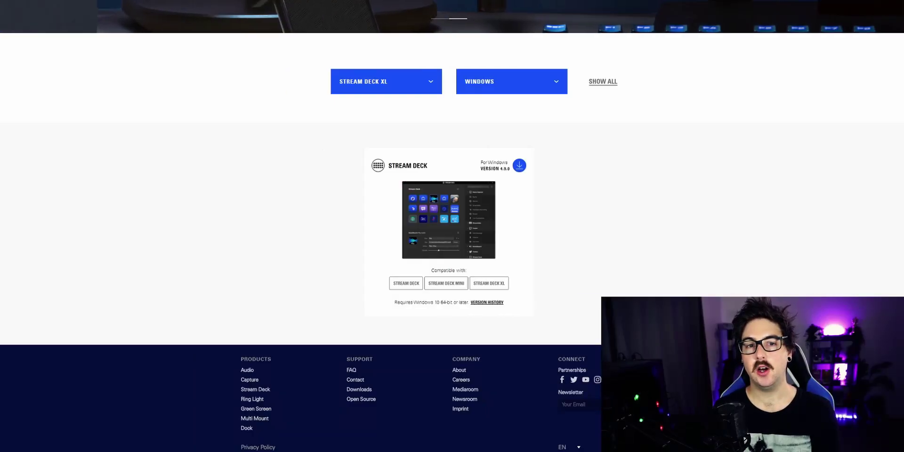
Select Stream Deck XL as the product on the downloads page
click(433, 87)
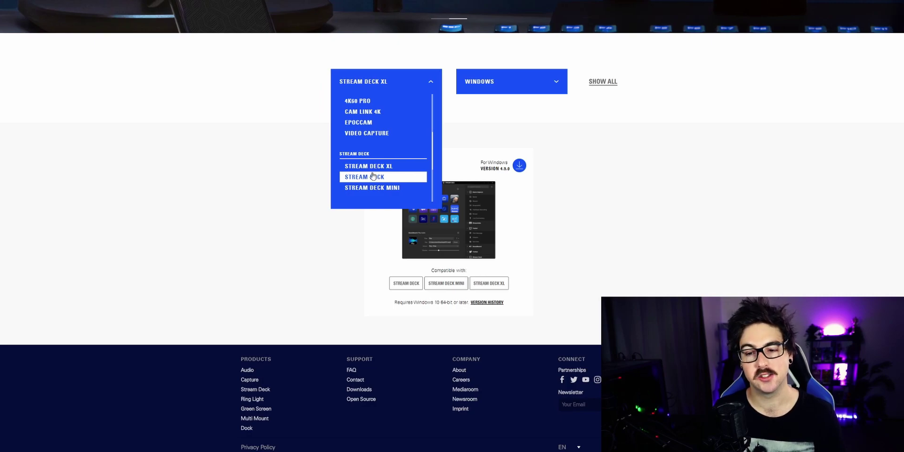
click(388, 168)
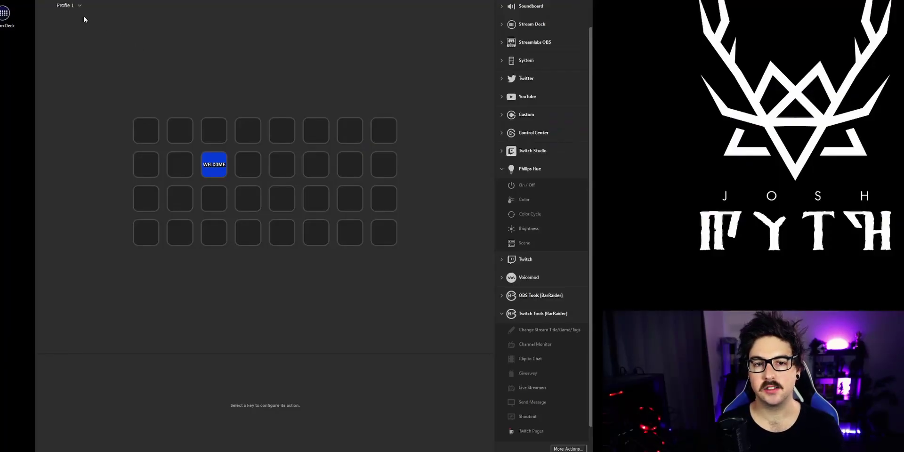
Create a new Stream Deck XL profile and rename it Twitch Stream
click(80, 5)
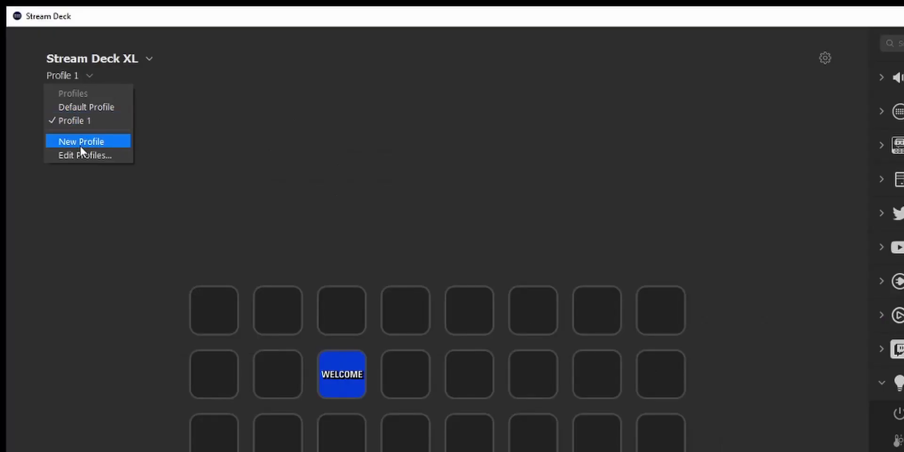
click(80, 141)
click(66, 75)
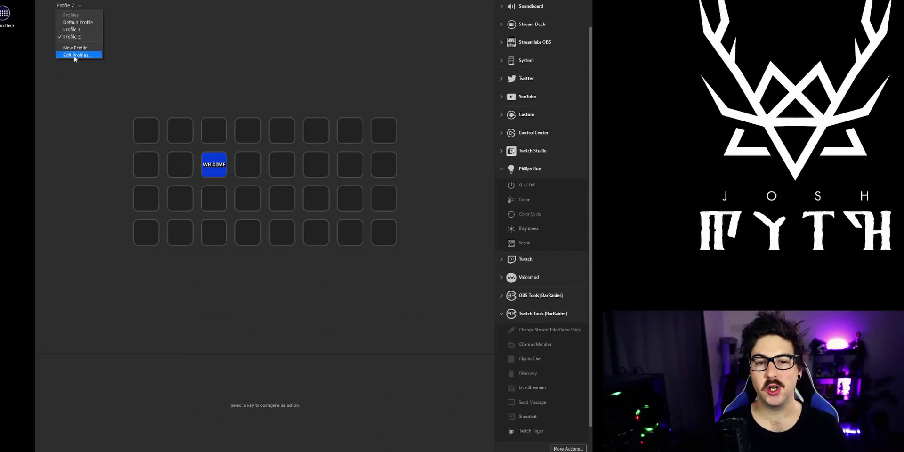
click(75, 55)
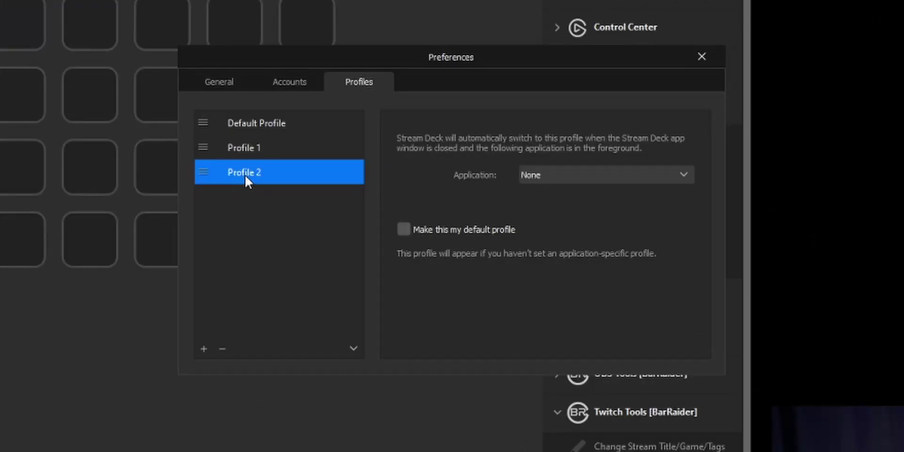
right_click(245, 174)
click(269, 198)
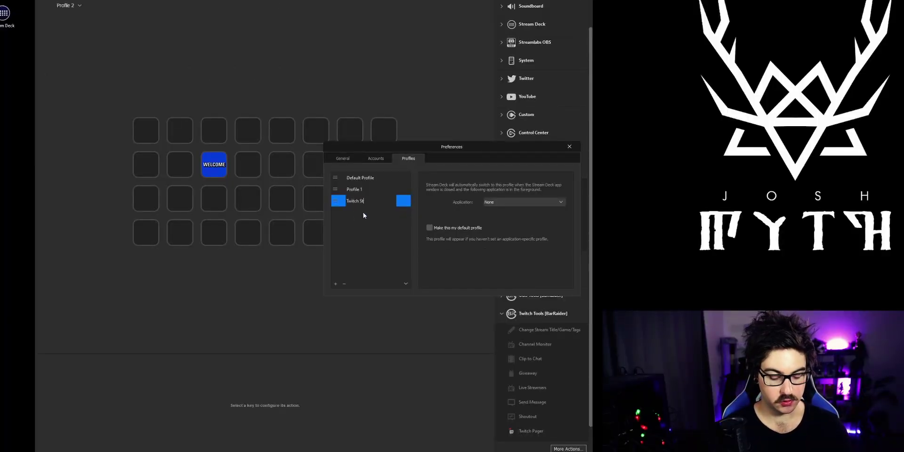
key(Return)
key(Escape)
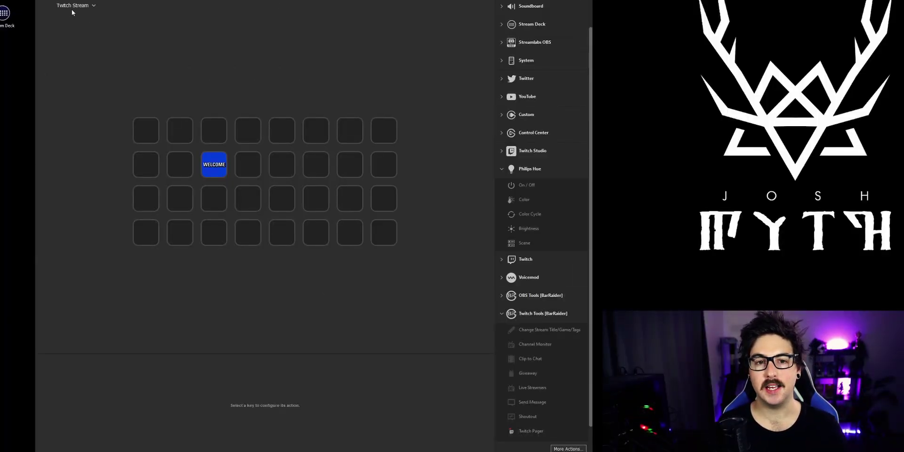
Create a multi action on the first key of the top row and add two System Website actions to it
drag(225, 175, 158, 140)
click(196, 83)
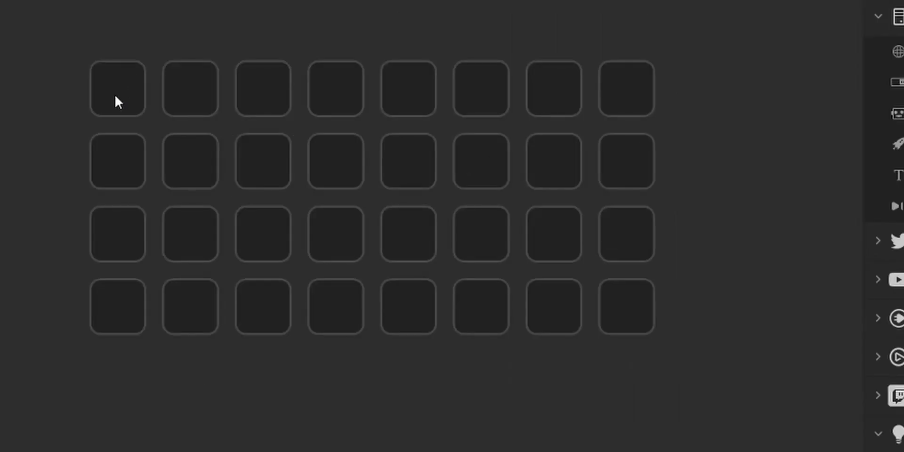
right_click(115, 96)
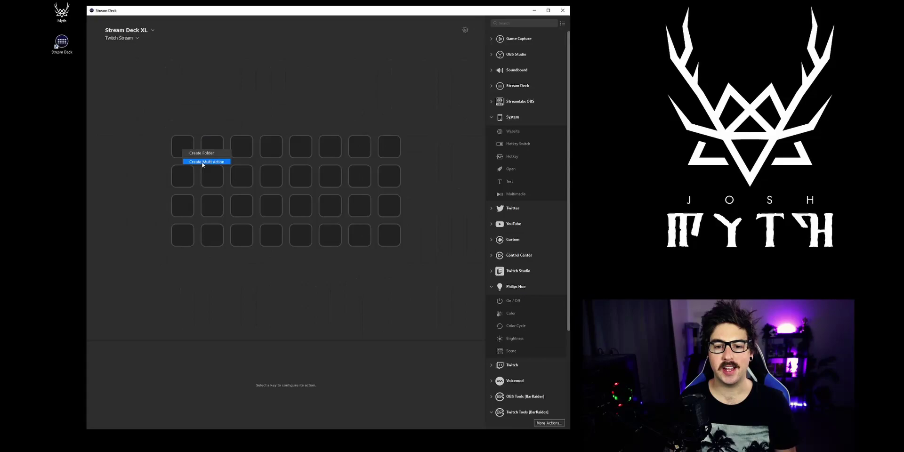
click(165, 127)
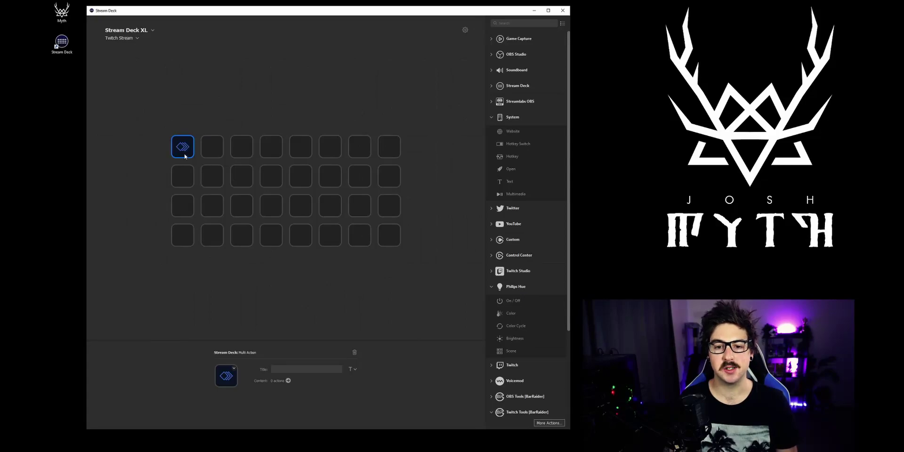
double_click(183, 153)
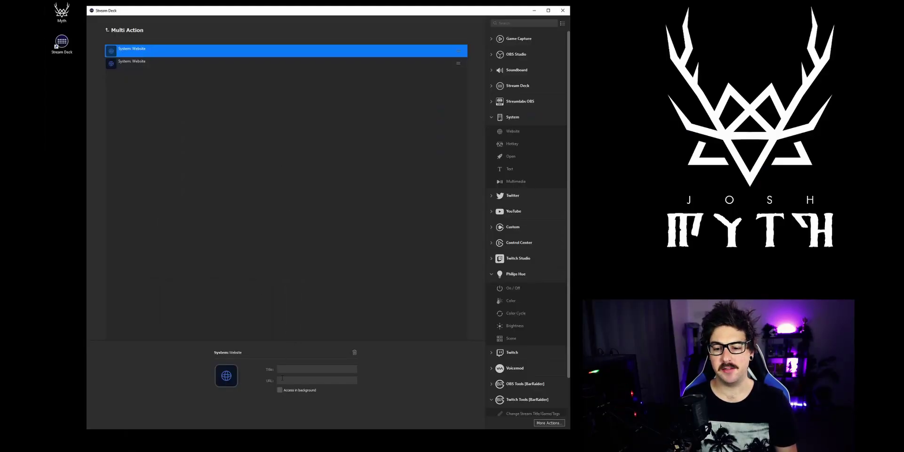
click(141, 67)
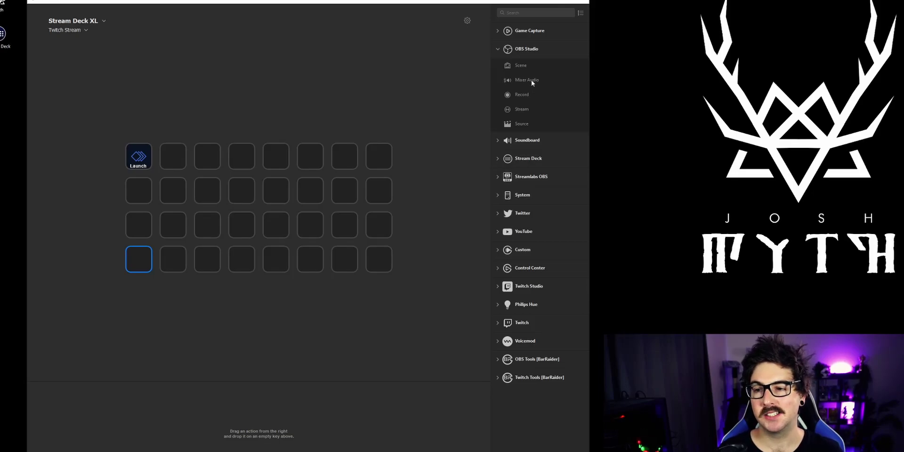
Add an OBS Studio Mixer Audio action to the first column's bottom key, titled ON/OFF
drag(531, 80, 138, 259)
click(259, 441)
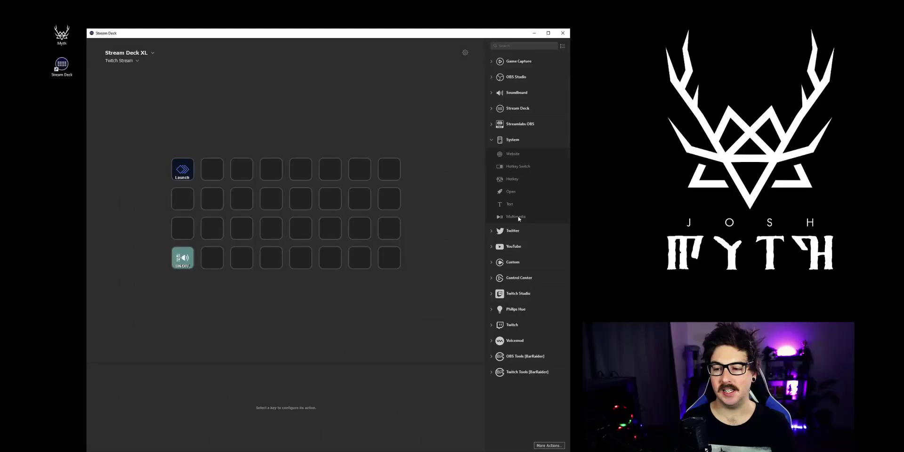
Add Multimedia actions to the first column's second and third keys, setting the second to Play / Pause with the title Play/Pause
drag(753, 310, 0, 267)
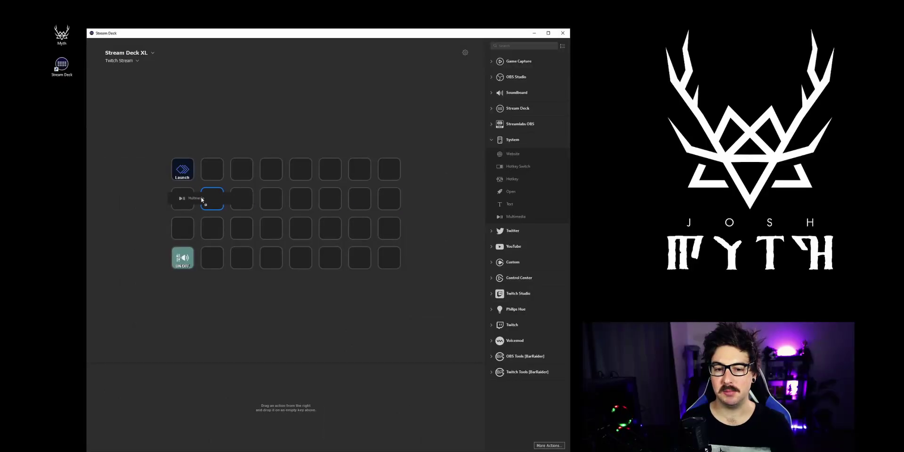
drag(189, 202, 188, 200)
drag(516, 216, 179, 228)
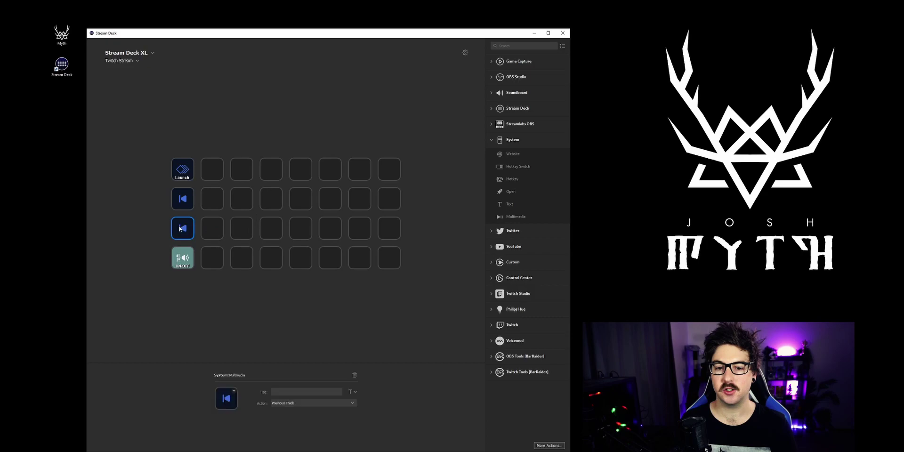
click(284, 404)
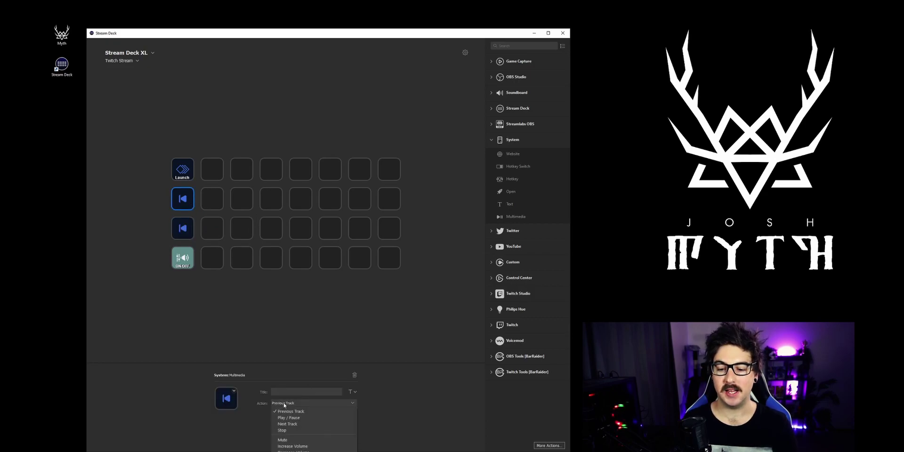
click(288, 417)
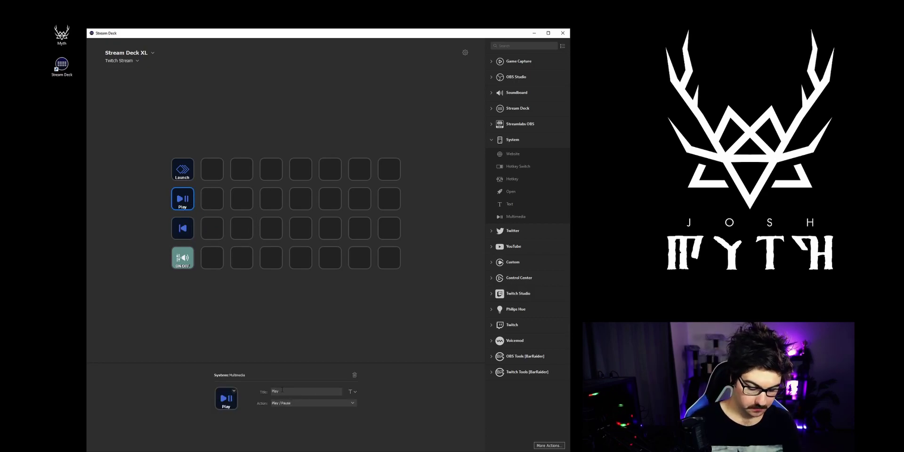
Title the first column's third key Next Track and set its multimedia action to Next Track
click(183, 229)
click(287, 391)
text(Next Trac)
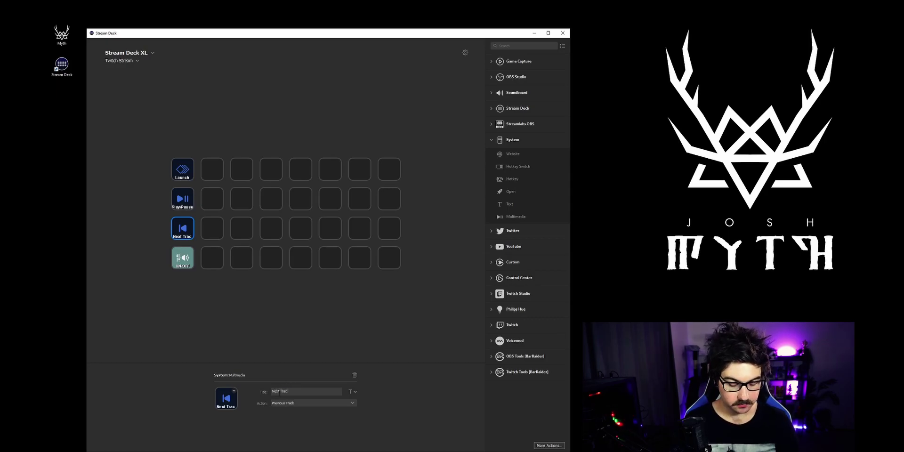
click(284, 403)
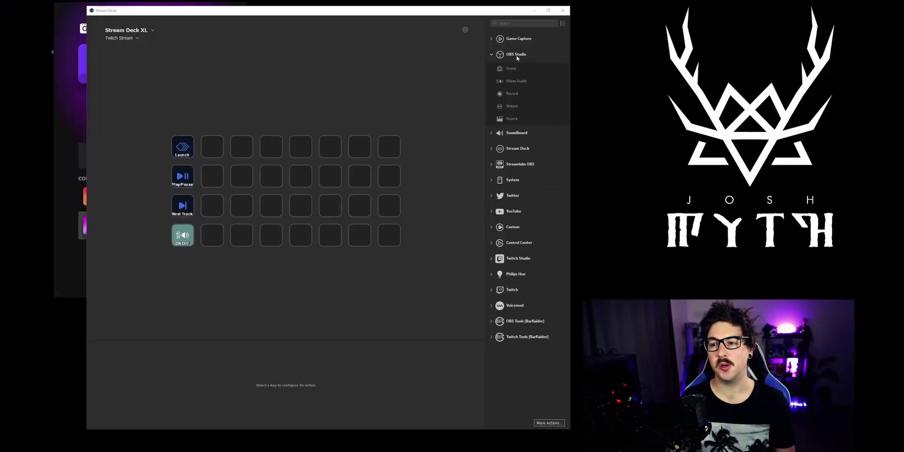
Add OBS Studio Scene actions to all four keys of the last column
click(525, 165)
click(492, 165)
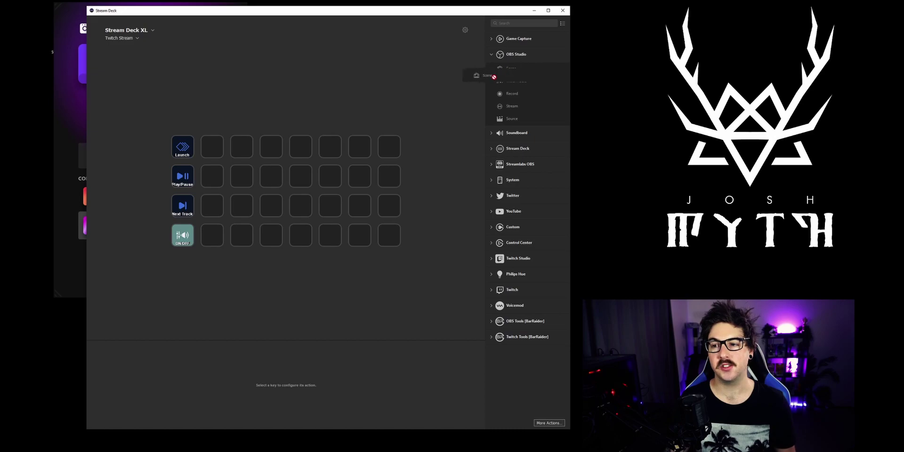
drag(494, 76, 395, 147)
drag(507, 72, 419, 168)
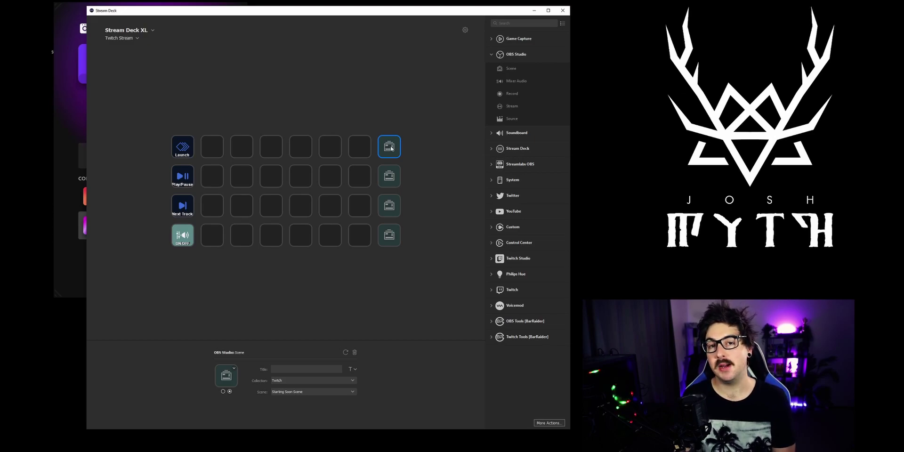
Title the last column's top key Chatting and assign it the Just Chatting Scene from the Twitch collection
click(286, 381)
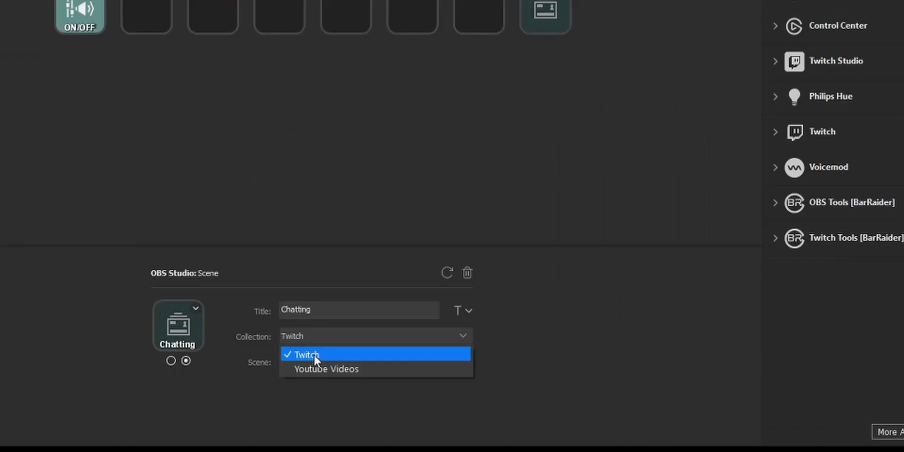
click(315, 356)
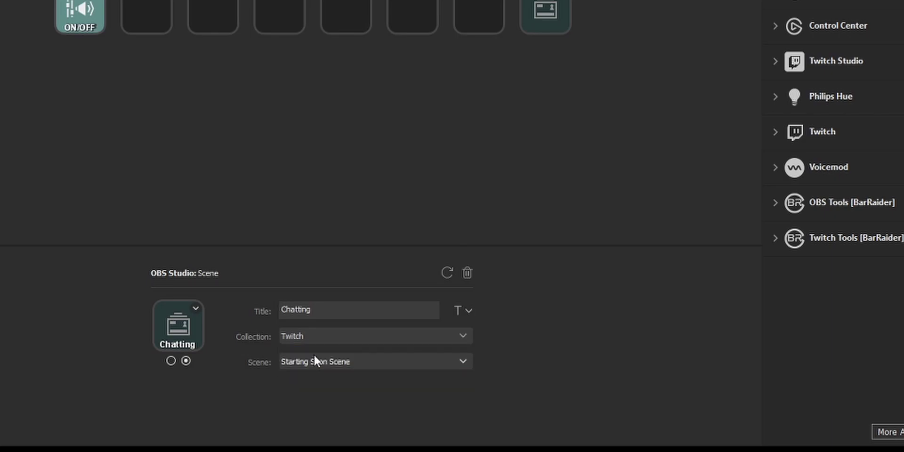
click(342, 365)
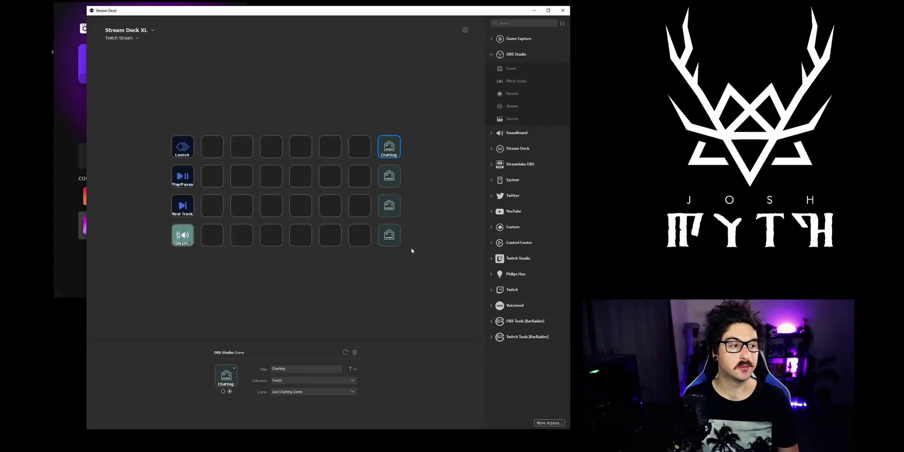
Assign Gameplay Scene to the last column's second key, titled Game, and Gameplay Scene ZOOM to the third, titled Zoom 1
click(372, 361)
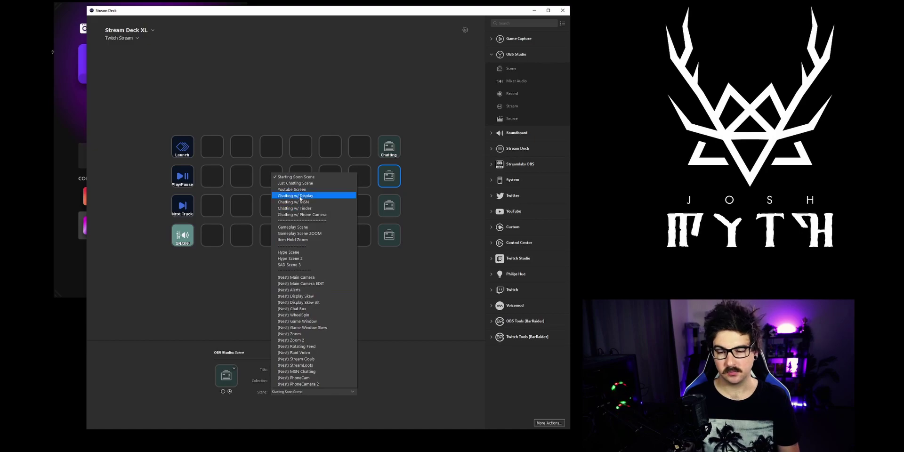
click(292, 227)
click(389, 205)
click(313, 392)
click(297, 233)
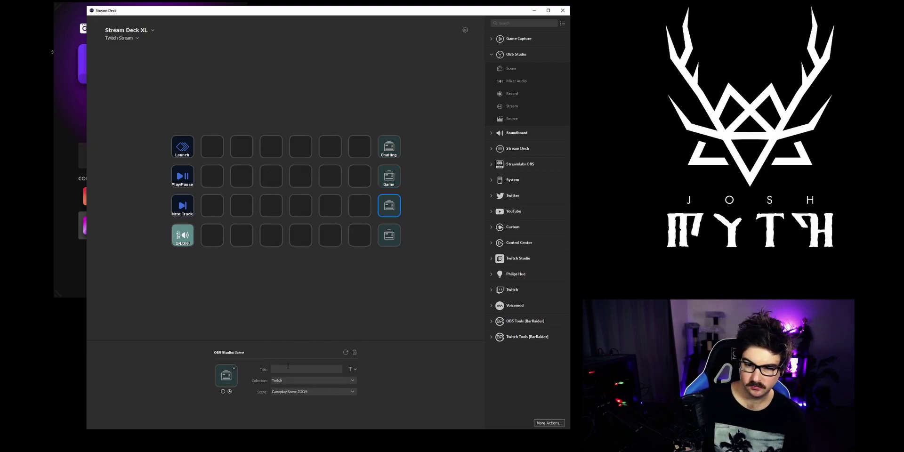
click(288, 369)
text(Zoom 1)
Choose a zoom scene for the last column's bottom key and title it Zoom 2
click(389, 235)
click(313, 392)
click(311, 325)
Fill the seventh column with Scene actions, titling the first key Tinder and the second Camera with the scene Chatting w/ Phone Camera
drag(511, 68, 359, 234)
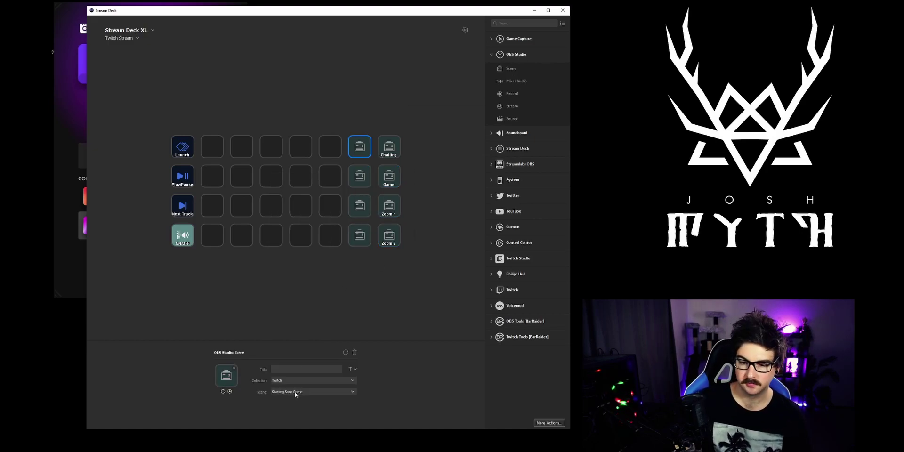
click(296, 393)
click(299, 244)
click(360, 176)
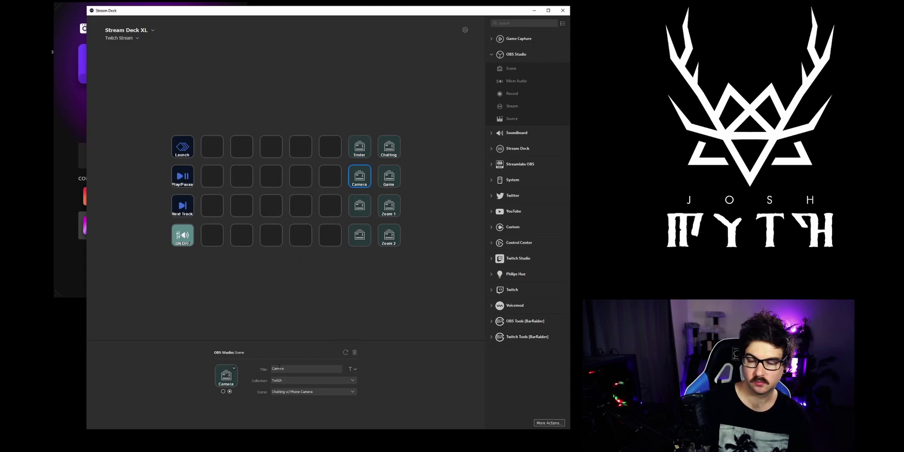
Set up the seventh column's third key as MSN and its bottom key as Screen with the scene Chatting w/ Display
click(360, 205)
click(313, 392)
click(306, 236)
click(359, 235)
click(313, 391)
click(302, 197)
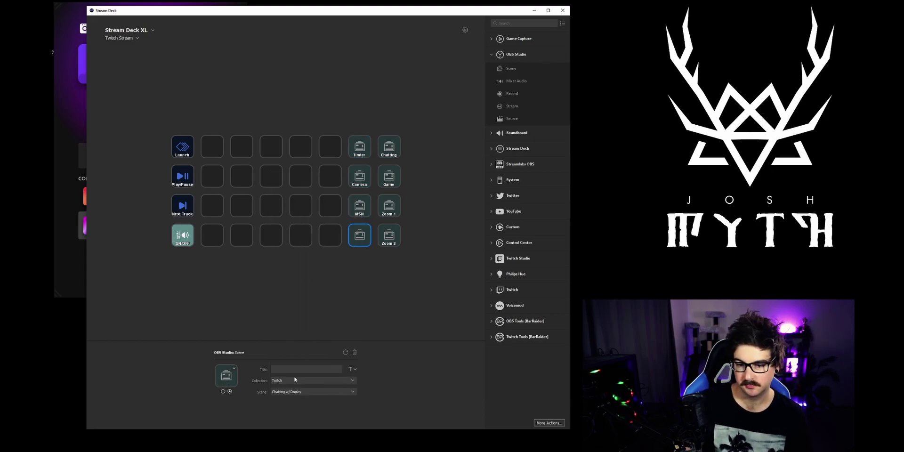
click(337, 280)
Add a Scene action to the sixth column's top key, titled Hype 1, and assign it Hype Scene
drag(511, 69, 330, 146)
click(313, 391)
click(308, 294)
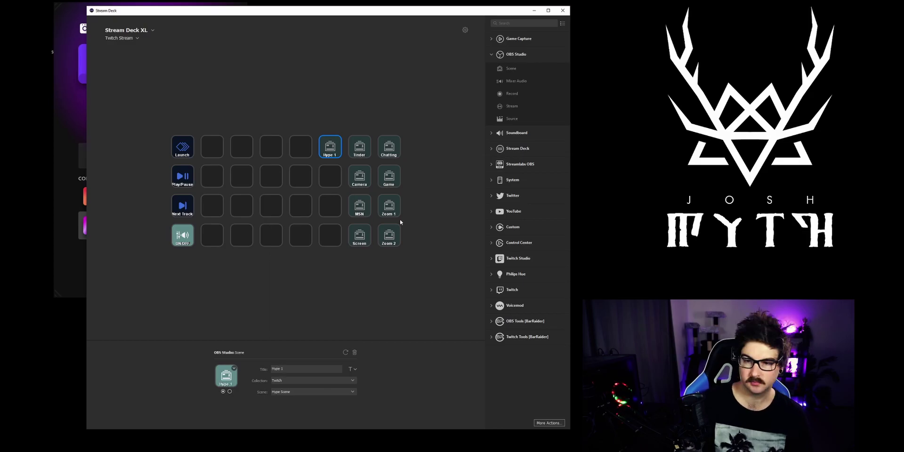
Add Scene actions to the remaining sixth-column keys, titled Hype 2, Sad and Starting Soon, and choose their scenes
drag(510, 69, 330, 234)
click(313, 391)
click(327, 312)
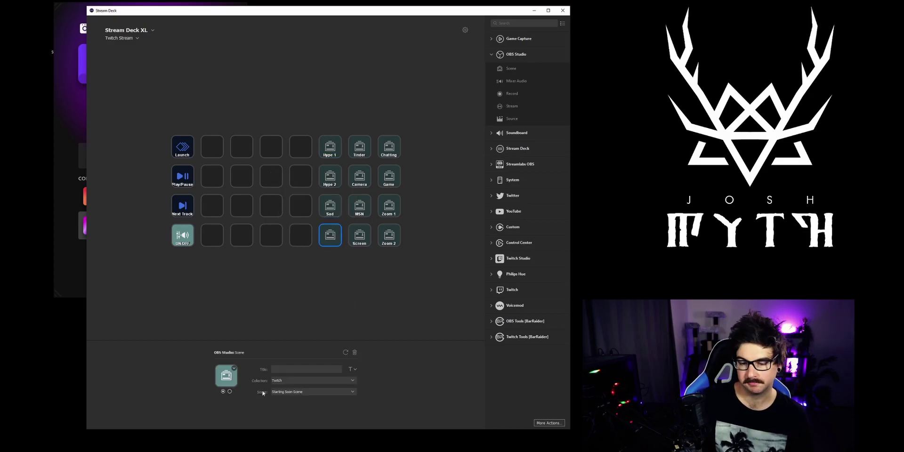
click(313, 391)
Add a Philips Hue On / Off action for the STREAM ROOM lights to the top row's second key, titled OFF
click(537, 211)
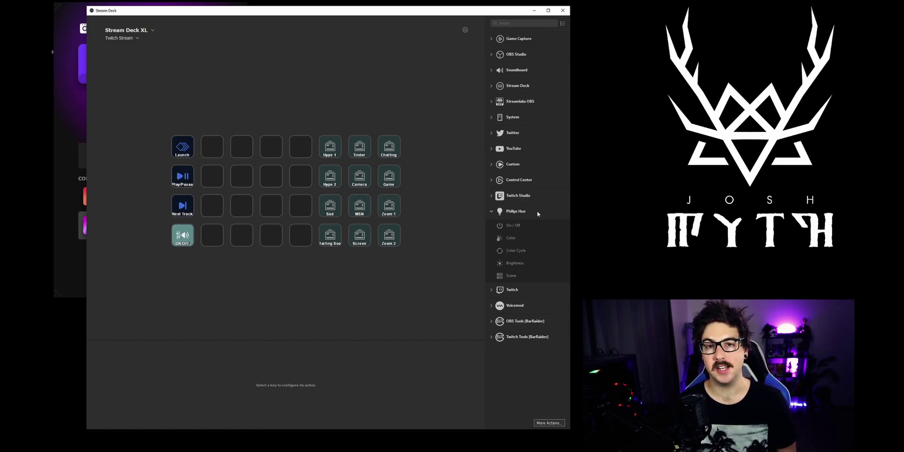
drag(513, 225, 215, 149)
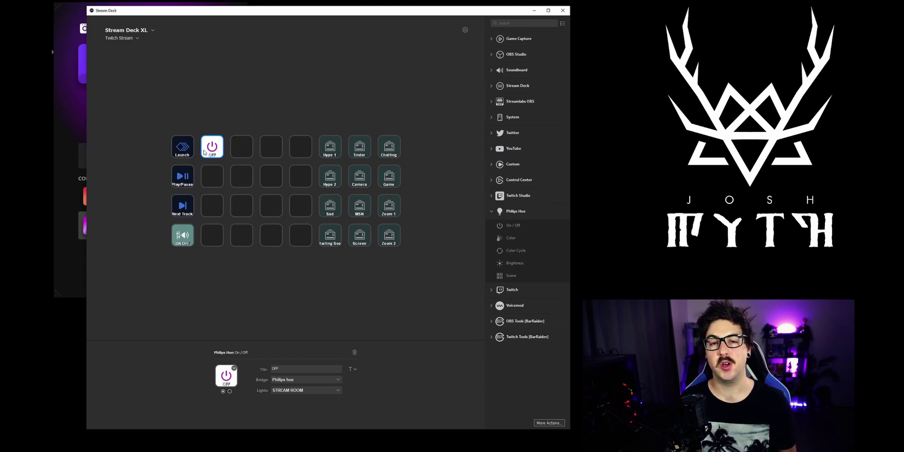
Add a System Hotkey action to the second row's second key and title it Hype Lights
click(512, 117)
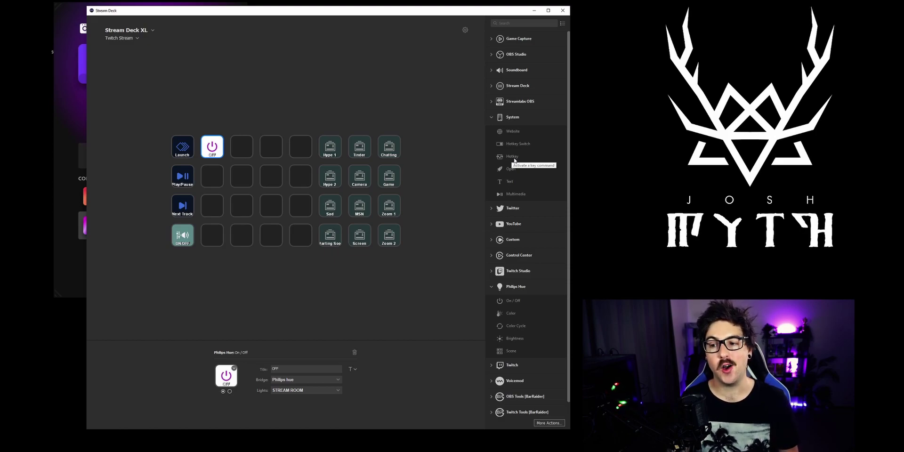
drag(513, 160, 212, 176)
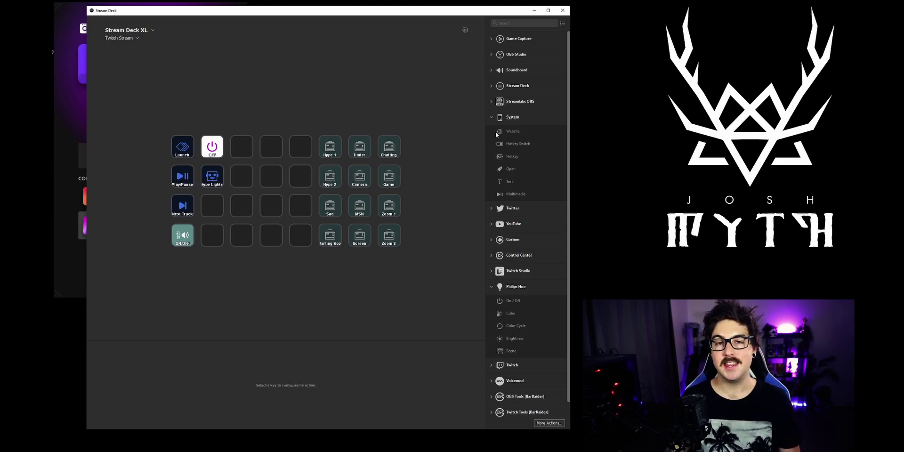
Move the third-row Purple light key into a multi action and add a Philips Hue Brightness action for the STREAM ROOM lights
click(489, 118)
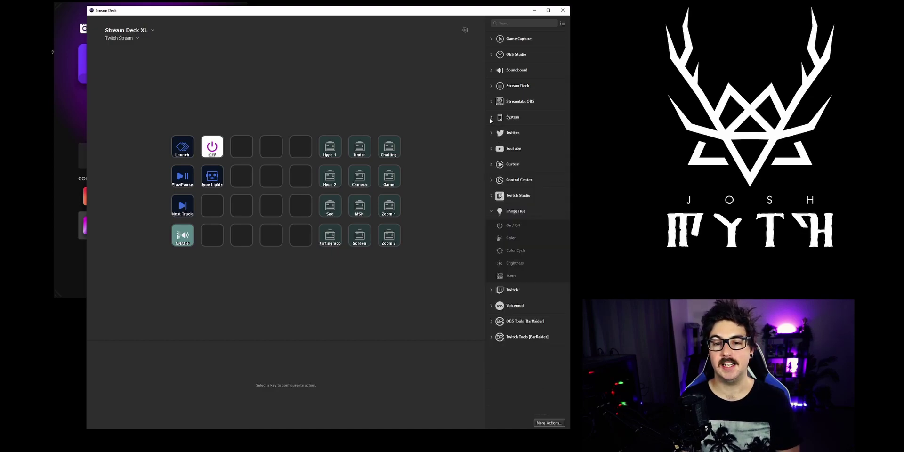
right_click(215, 206)
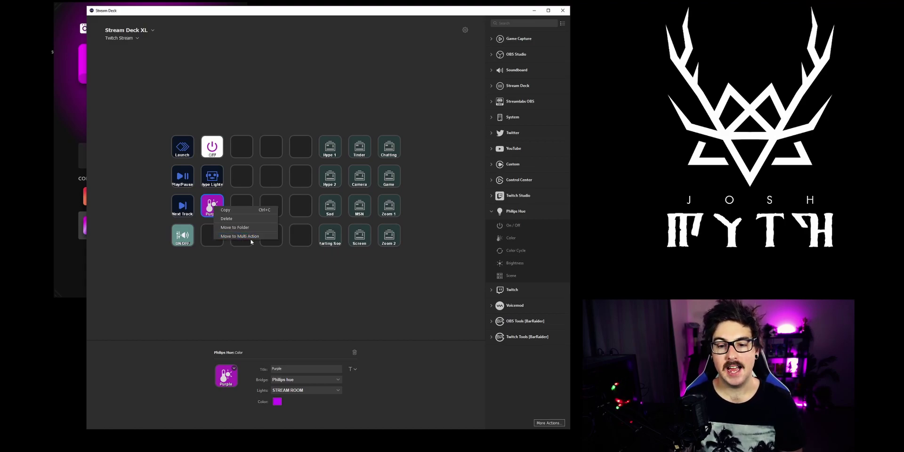
click(248, 236)
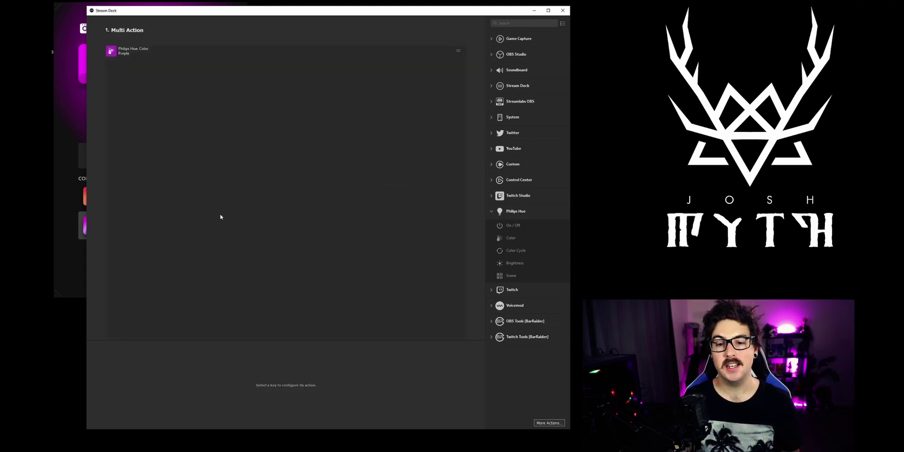
drag(515, 263, 141, 66)
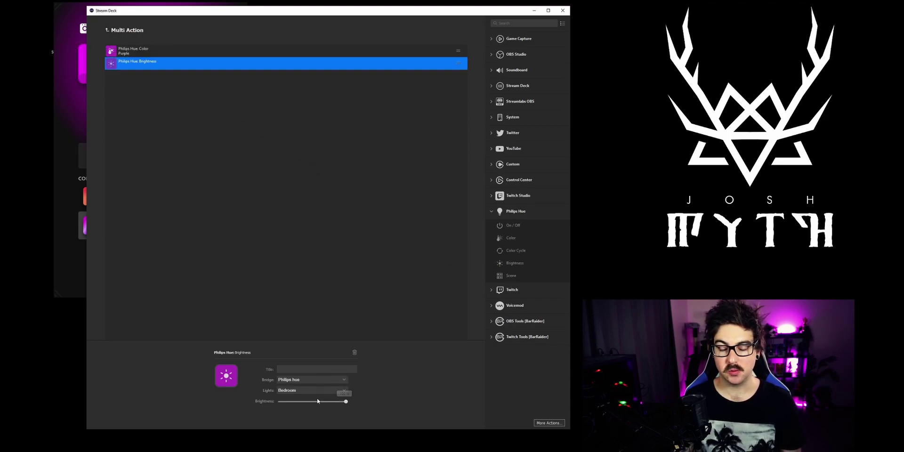
click(307, 390)
click(301, 372)
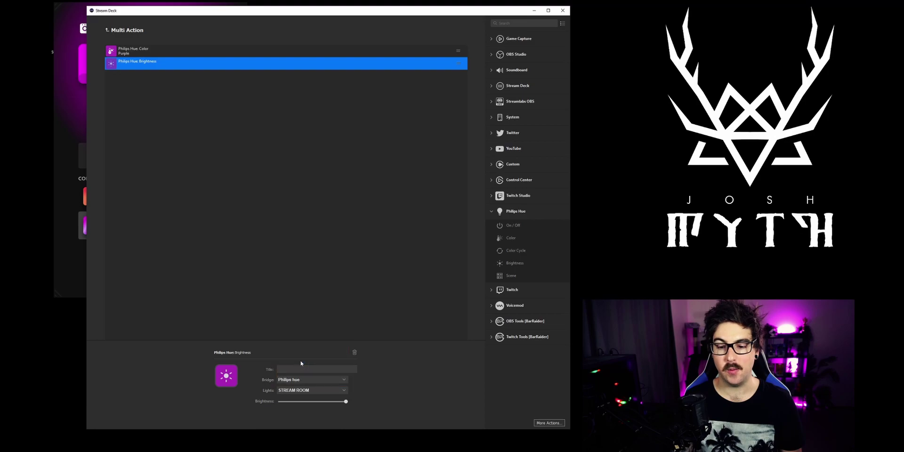
click(107, 29)
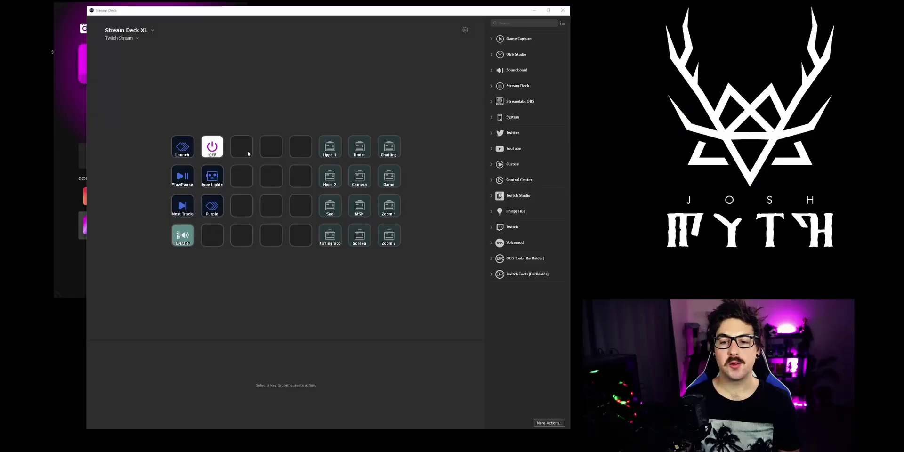
Create a multi action on the third column's top key and title it 911
right_click(247, 151)
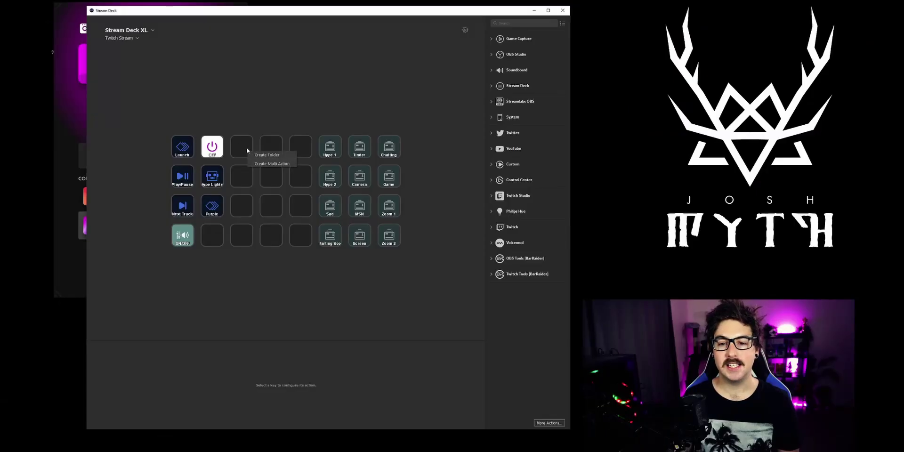
click(261, 164)
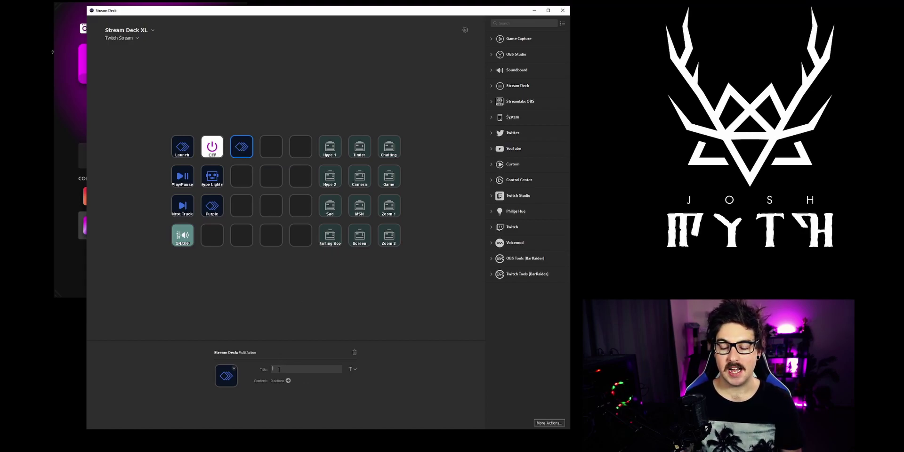
click(279, 369)
text(911)
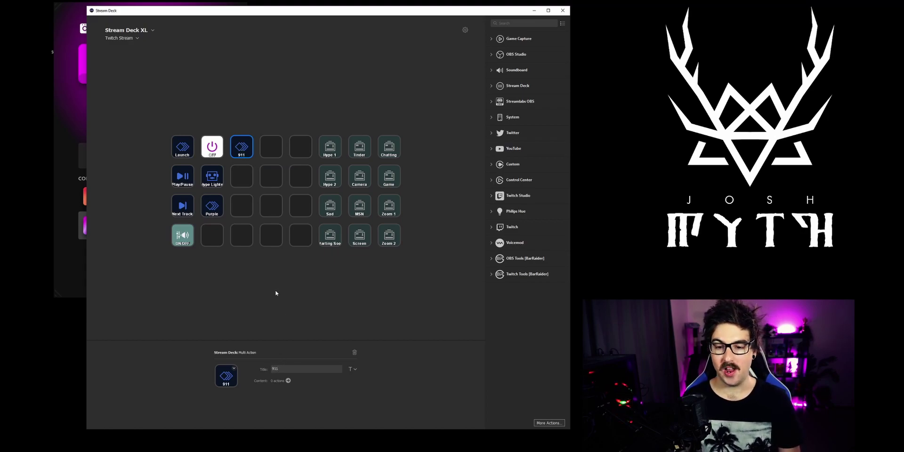
Add Twitch Clear Chat and Sub Chat actions to the 911 multi action
click(512, 227)
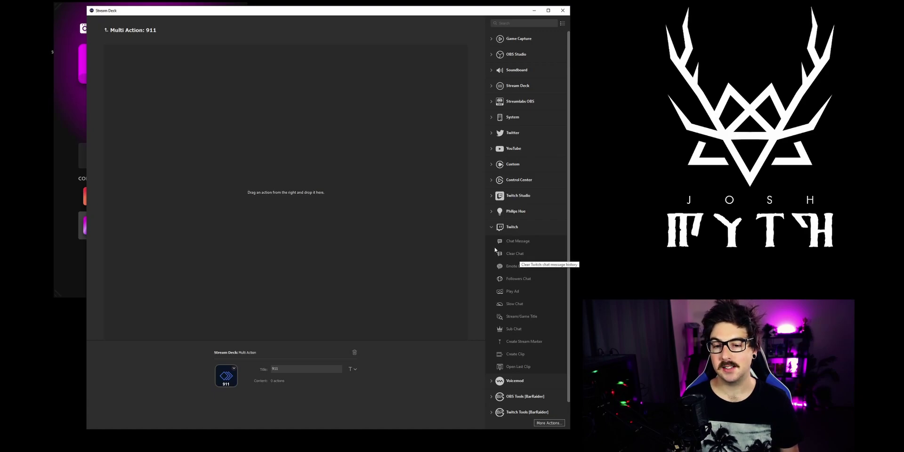
drag(517, 256, 278, 152)
scroll(518, 317, down, 1)
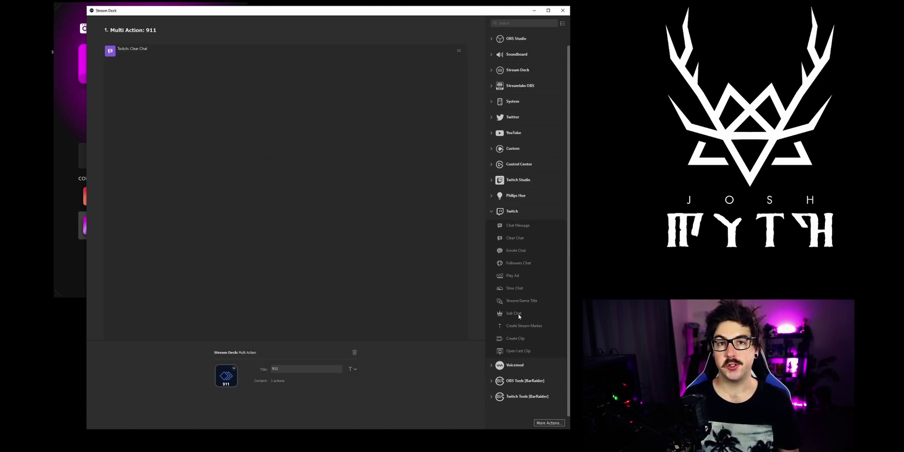
drag(518, 316, 148, 77)
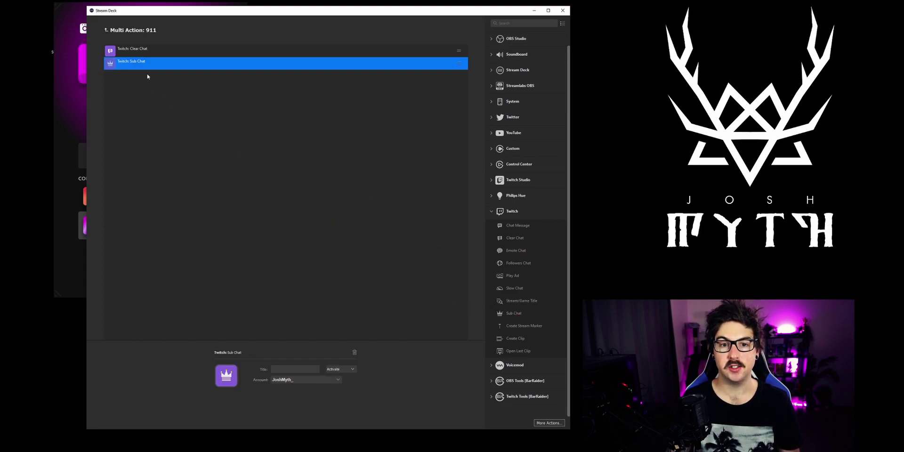
Add a Twitch Chat Message action titled 911 with the message "Channel is now in lockdown! Please be patient while we take out the trash!"
click(515, 226)
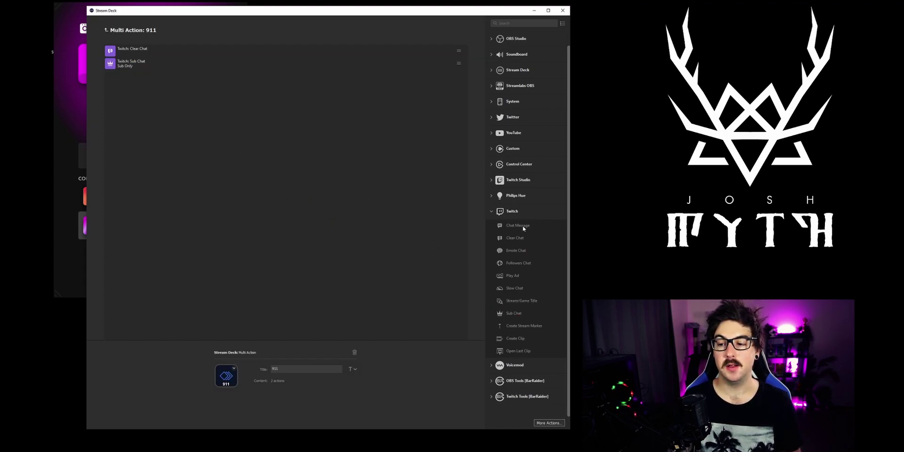
drag(523, 228, 187, 131)
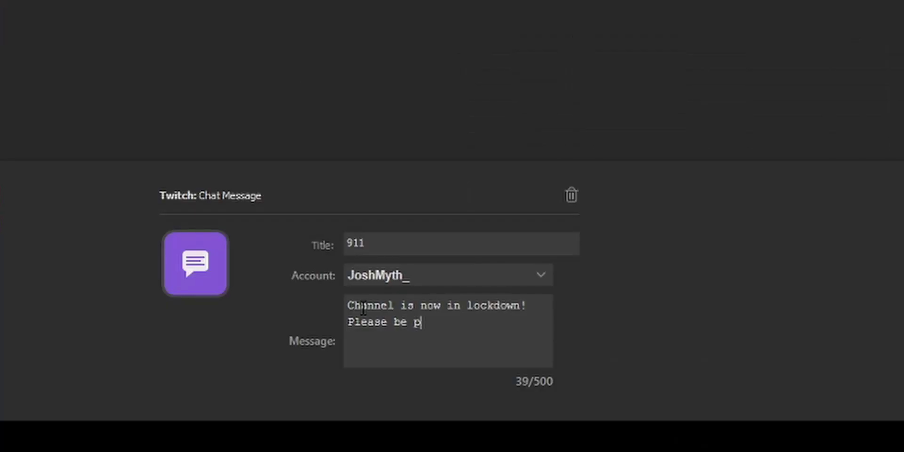
text(atient while we ta)
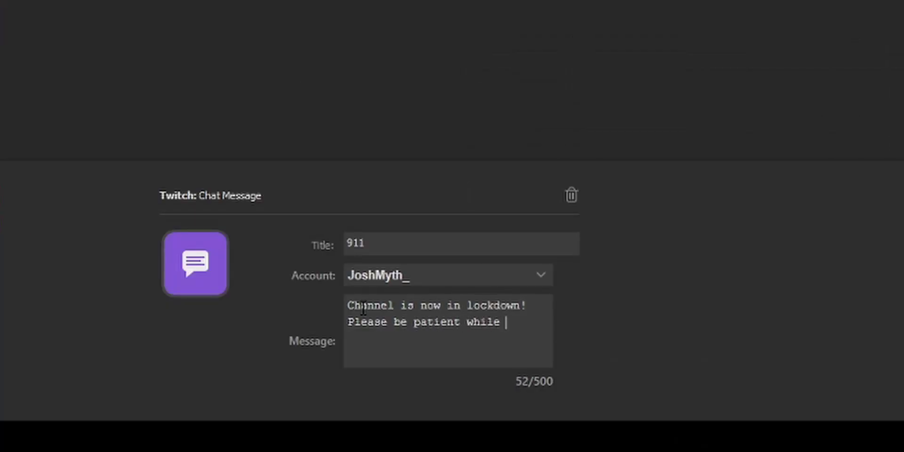
text(ke out the trash)
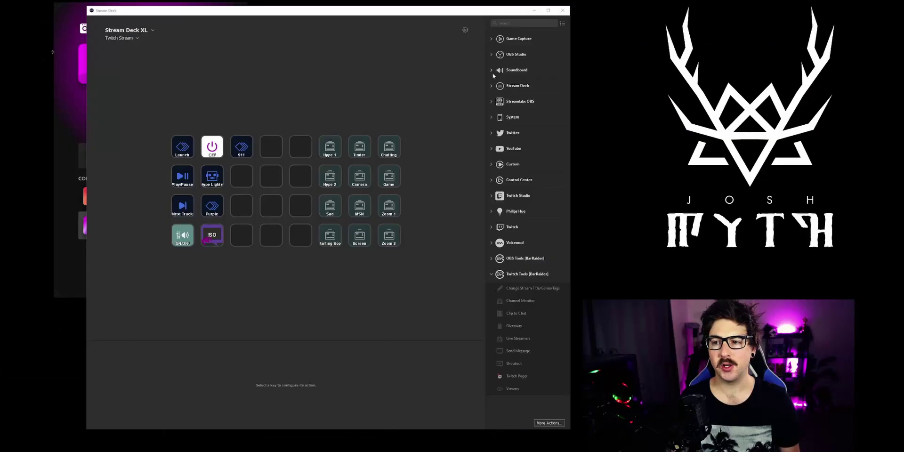
Add an OBS Studio Source action titled Wheel to the third column's second key and view its available scenes
click(492, 55)
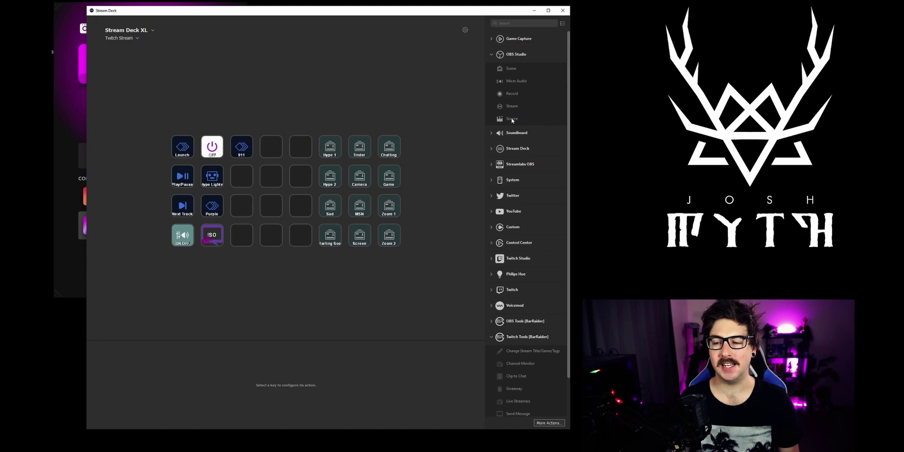
drag(511, 120, 241, 176)
click(297, 392)
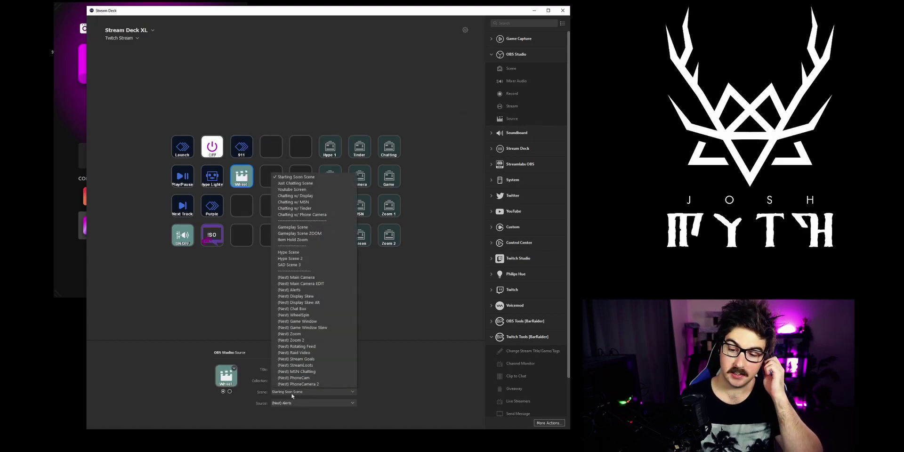
click(245, 212)
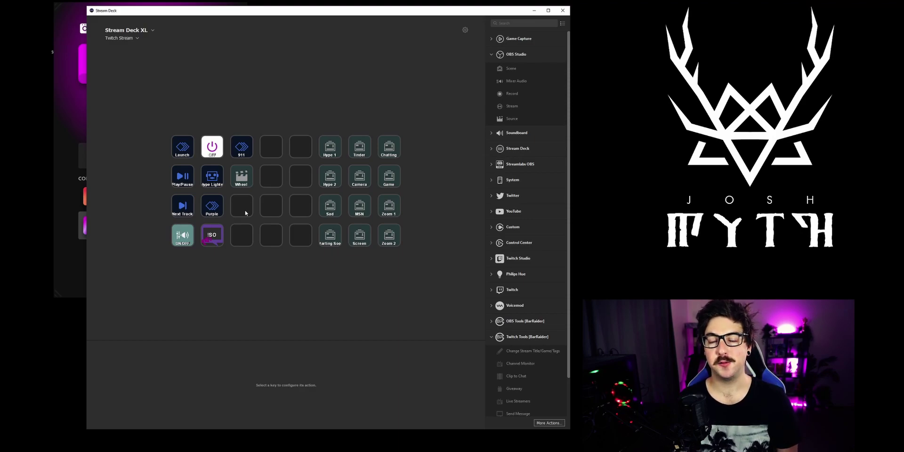
Add Soundboard Play Audio actions titled Game Show and Jeff to the third column's two lower keys, browsing for the audio file
click(245, 213)
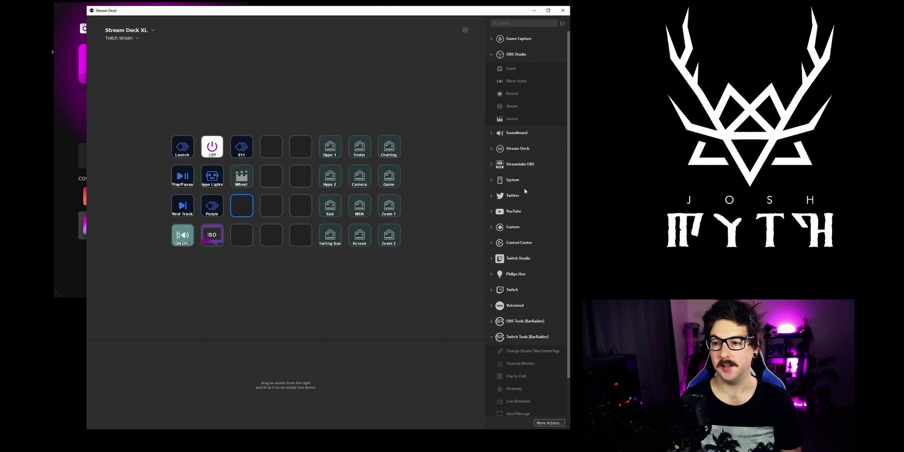
click(491, 54)
click(491, 70)
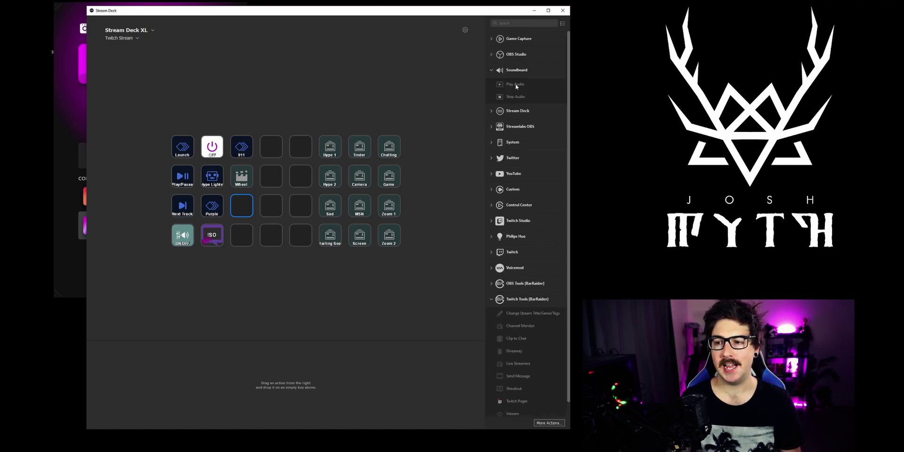
drag(515, 85, 242, 206)
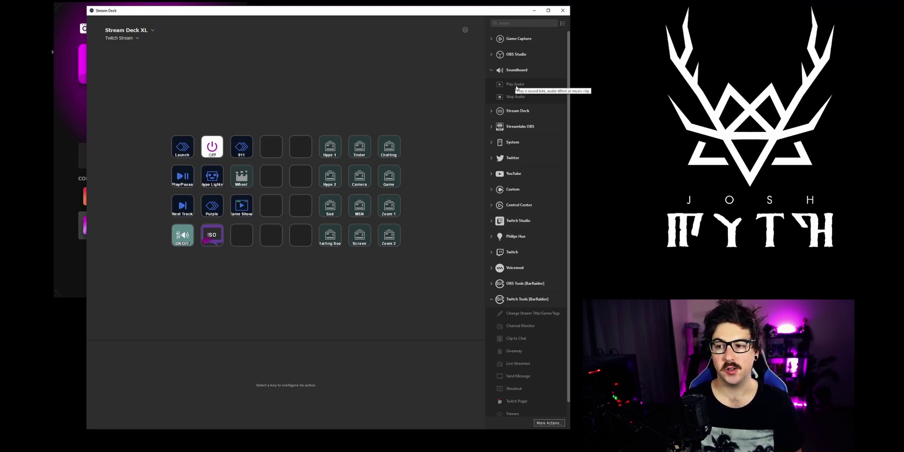
drag(520, 86, 241, 235)
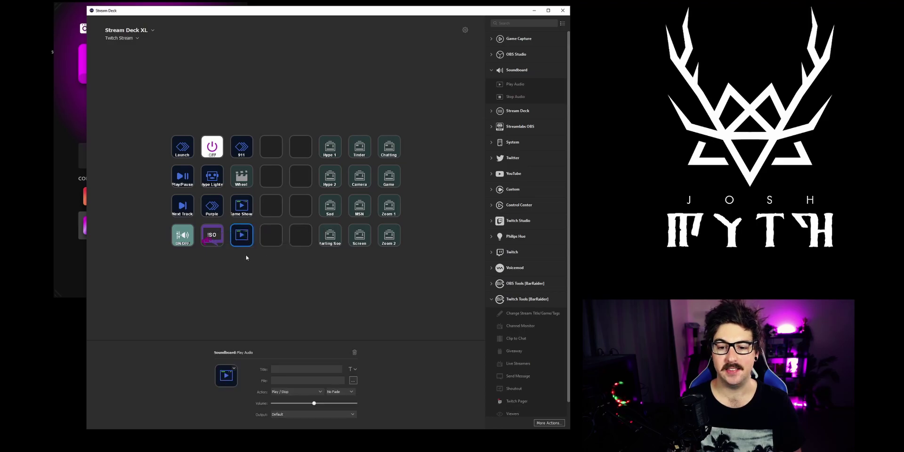
click(352, 379)
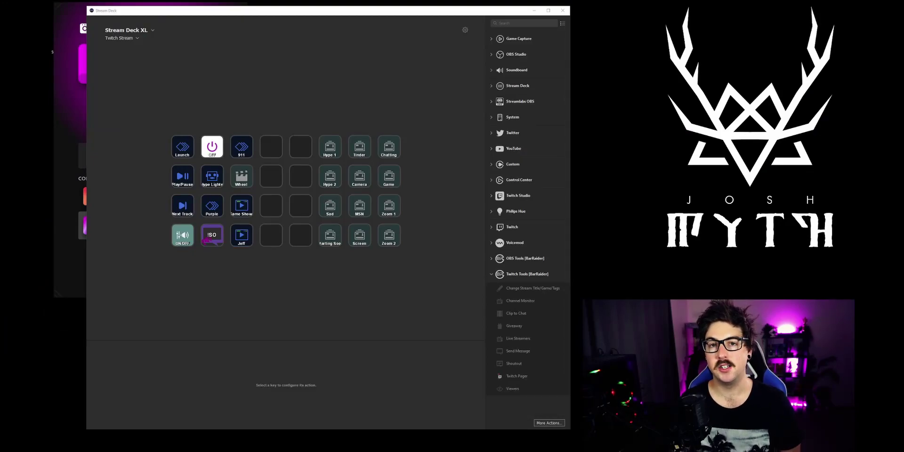
Create a folder on the fourth column's top key and open it
right_click(268, 148)
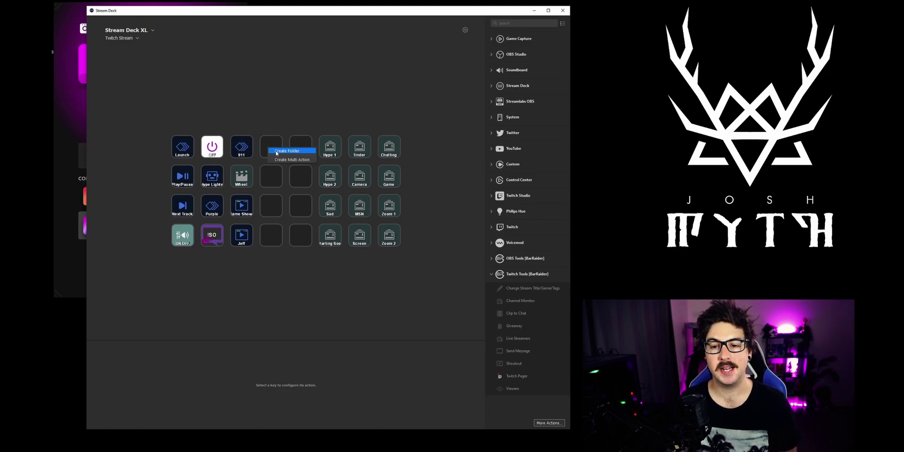
click(276, 151)
double_click(272, 151)
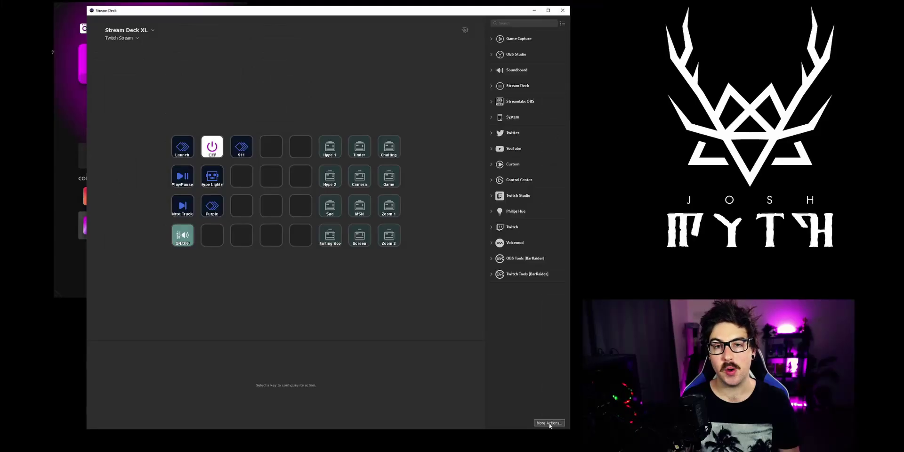
Check the Twitch Tools plugin and add its Shoutout action to the second column's bottom key, titled !SO, choosing from All Viewers
click(548, 422)
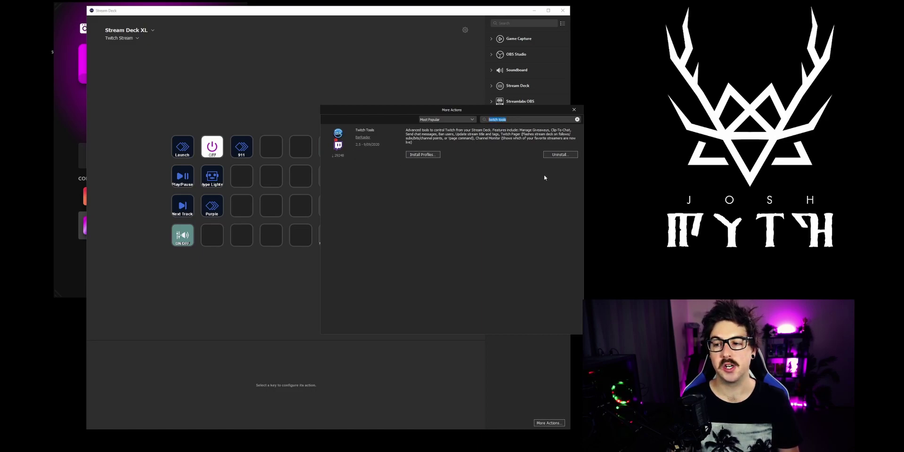
click(574, 110)
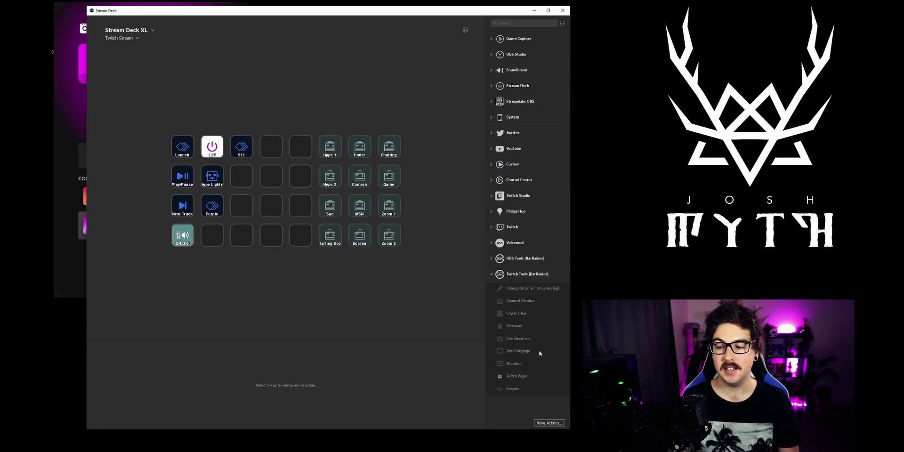
drag(513, 363, 219, 236)
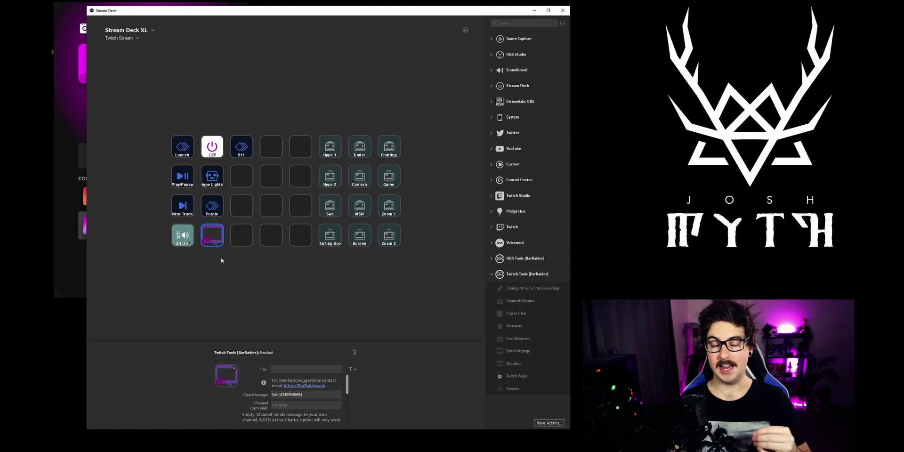
click(290, 396)
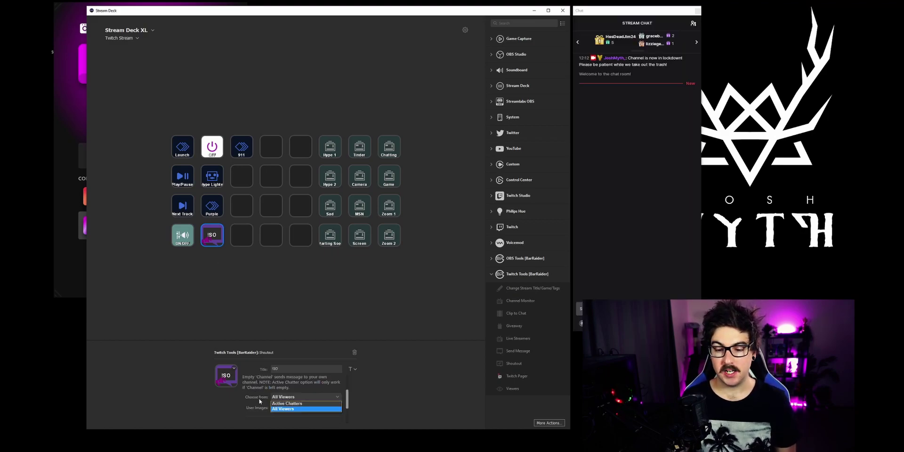
click(287, 409)
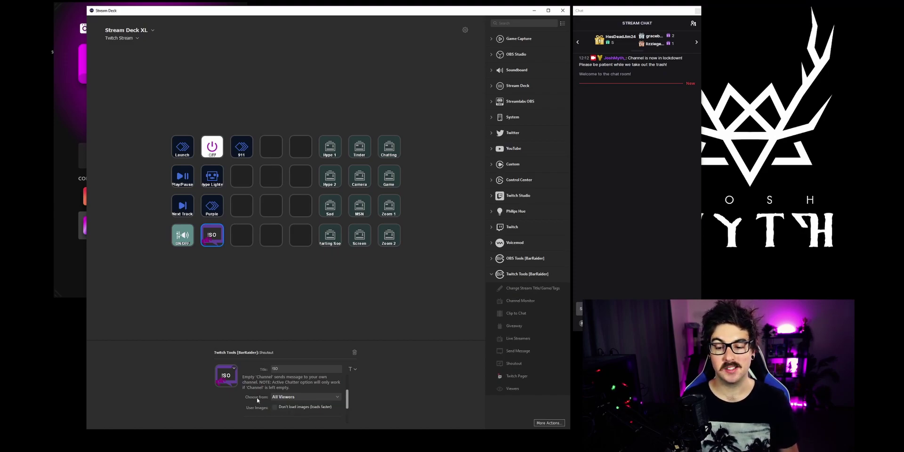
click(229, 247)
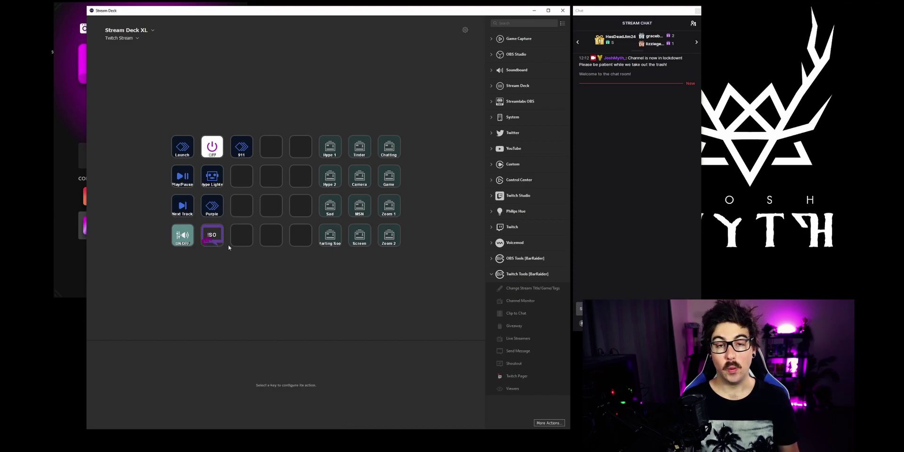
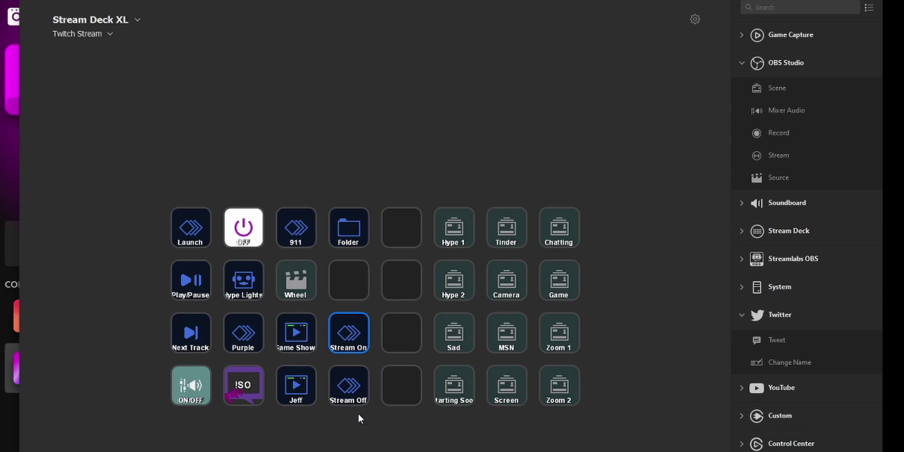
Add an OBS Studio Stream action titled ON, set to Start, to the Stream On multi action
double_click(343, 341)
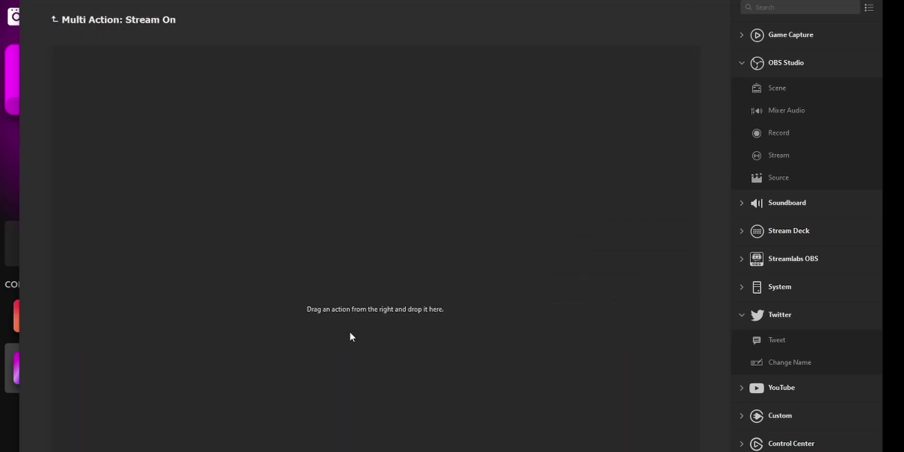
drag(779, 155, 408, 279)
text(ON)
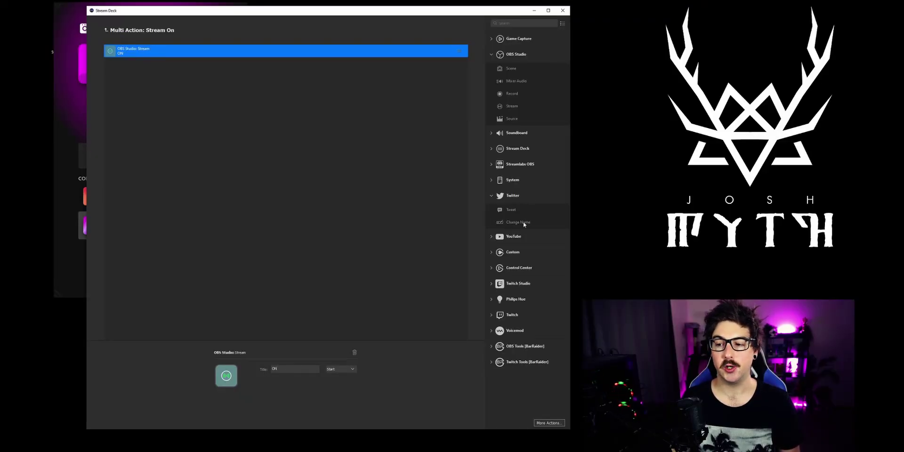
Add a Twitter Change Name action titled Live to the Stream On multi action, with LIVE NOW and the channel's display name, then return to the key grid
drag(524, 222, 330, 118)
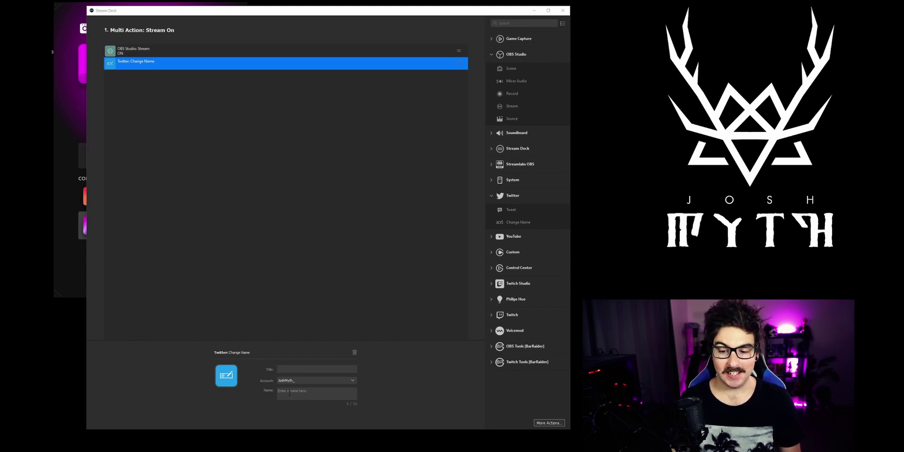
click(306, 395)
text(🔴)
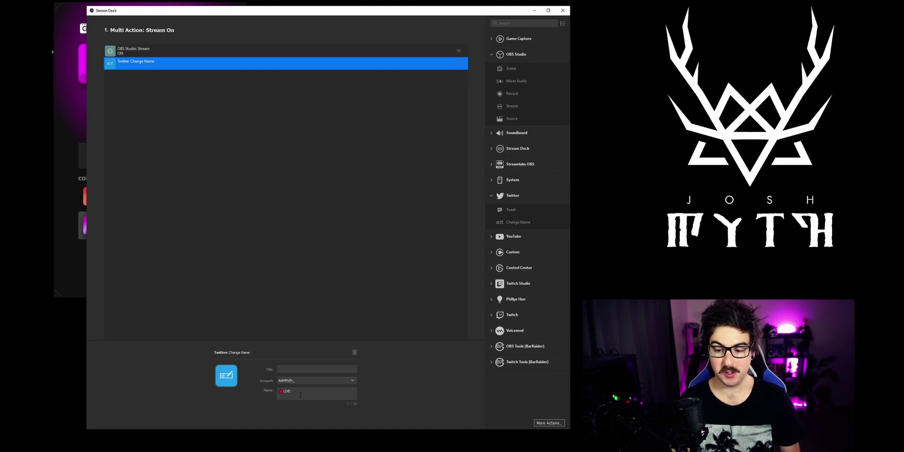
text(JoshMyth 💻)
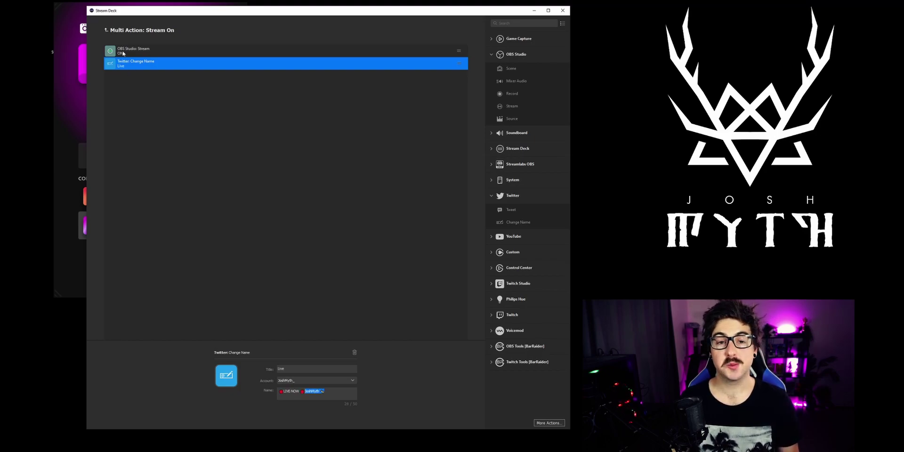
click(106, 30)
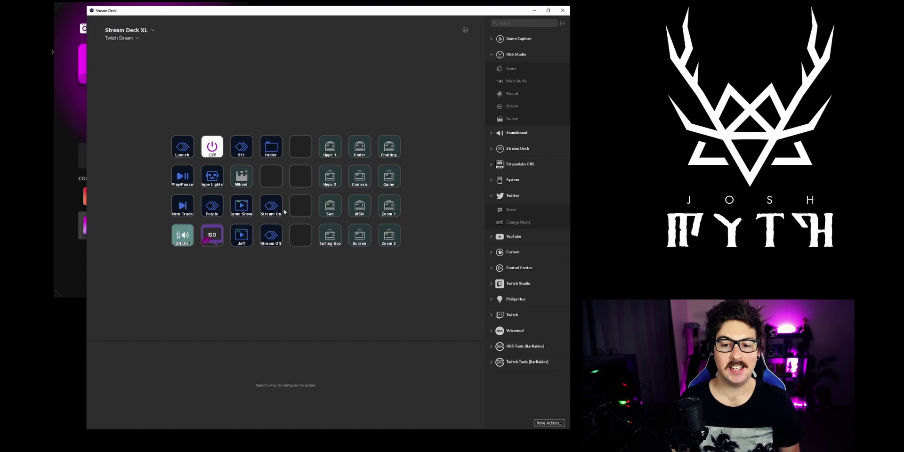
Open the Stream Off multi action and add an OBS Studio Stream action set to Stop
click(276, 239)
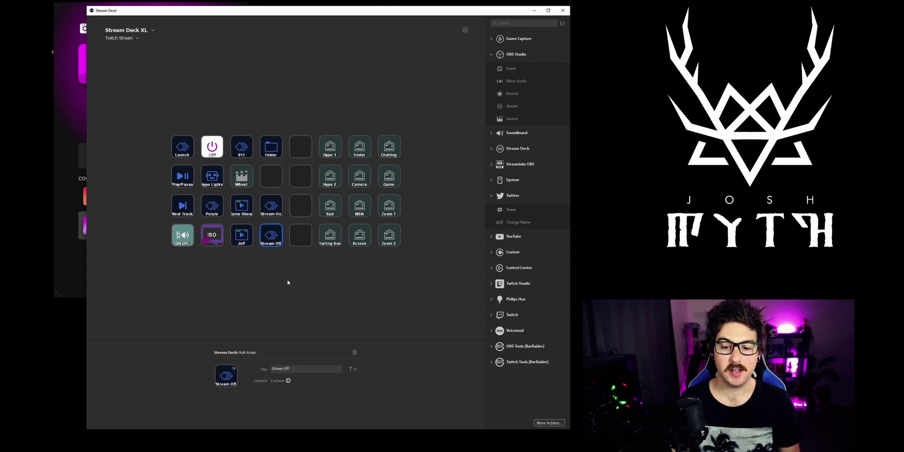
double_click(273, 241)
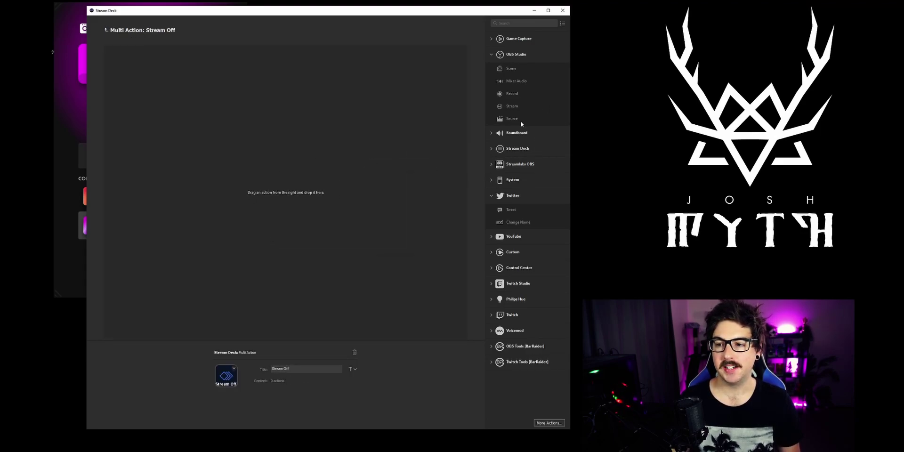
drag(512, 106, 394, 330)
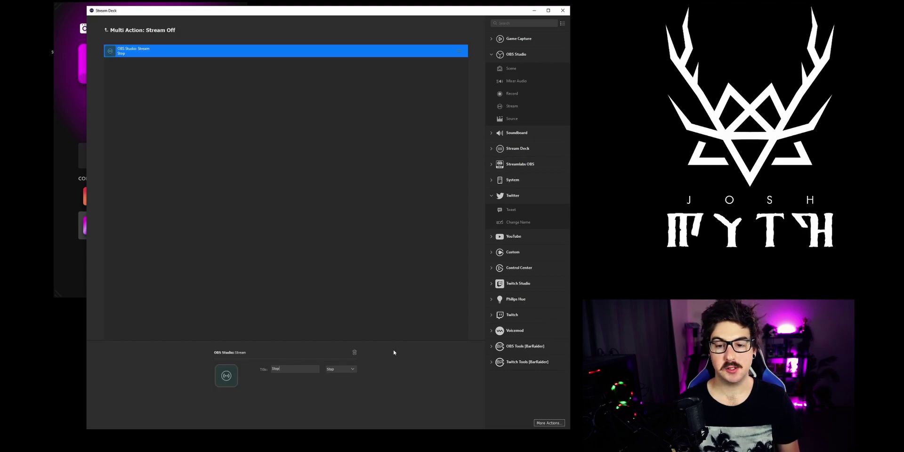
click(353, 174)
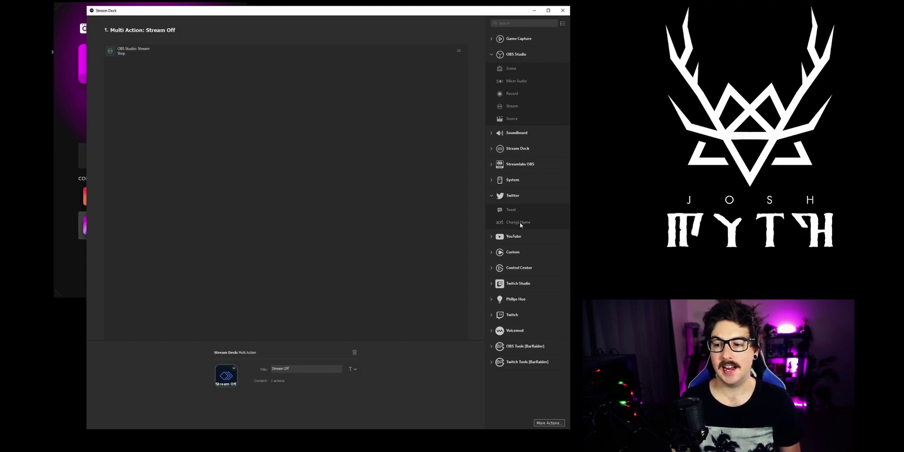
Add a Twitter Change Name action titled Off to the Stream Off multi action, with the channel's regular display name
drag(520, 225, 178, 183)
click(296, 394)
text(JoshMyth ~)
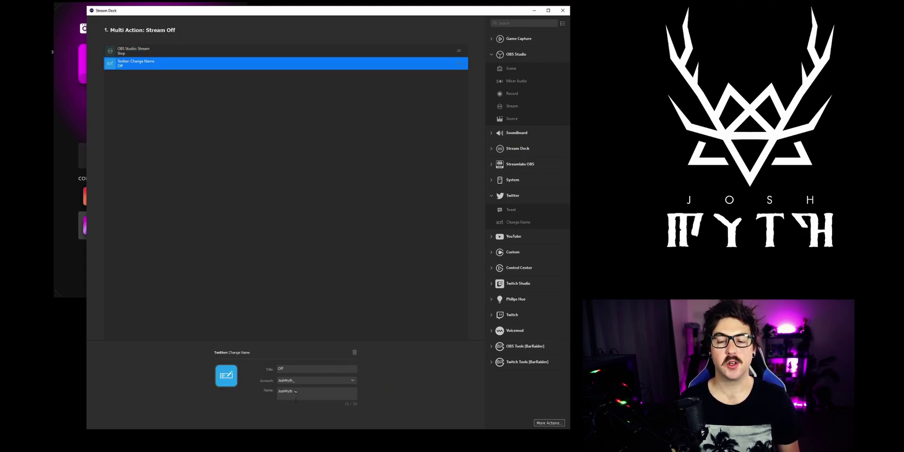